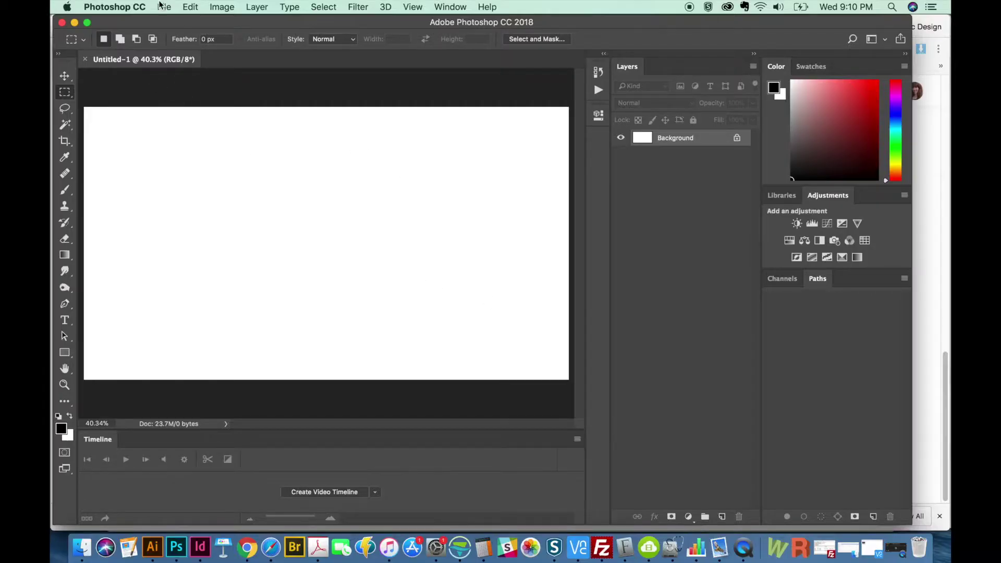
Start importing images from the scanner device, with the scan resolution at 300 dpi and the kind as Black & White.
{"action": "left_click", "coordinate": [167, 10]}
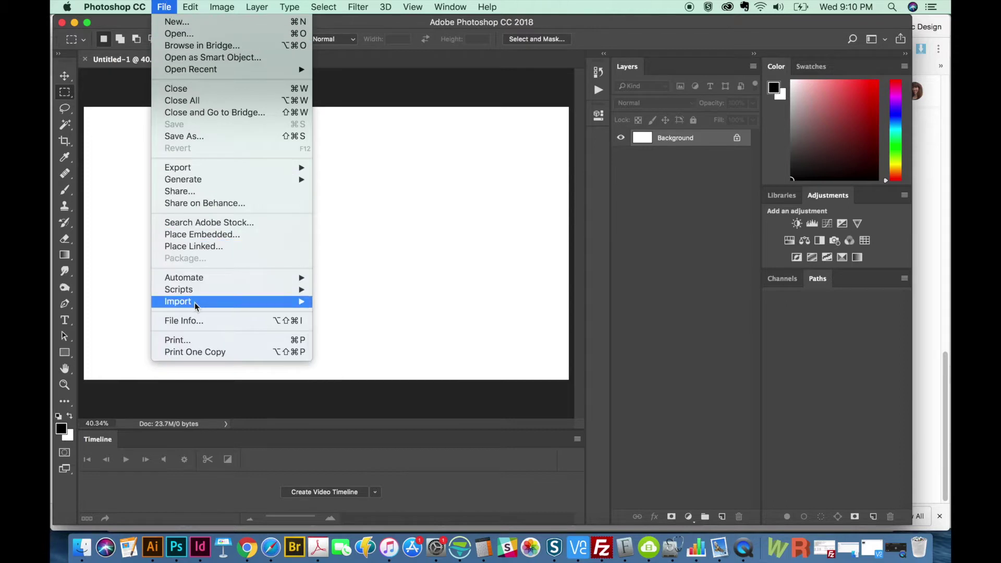
{"action": "mouse_move", "coordinate": [236, 302]}
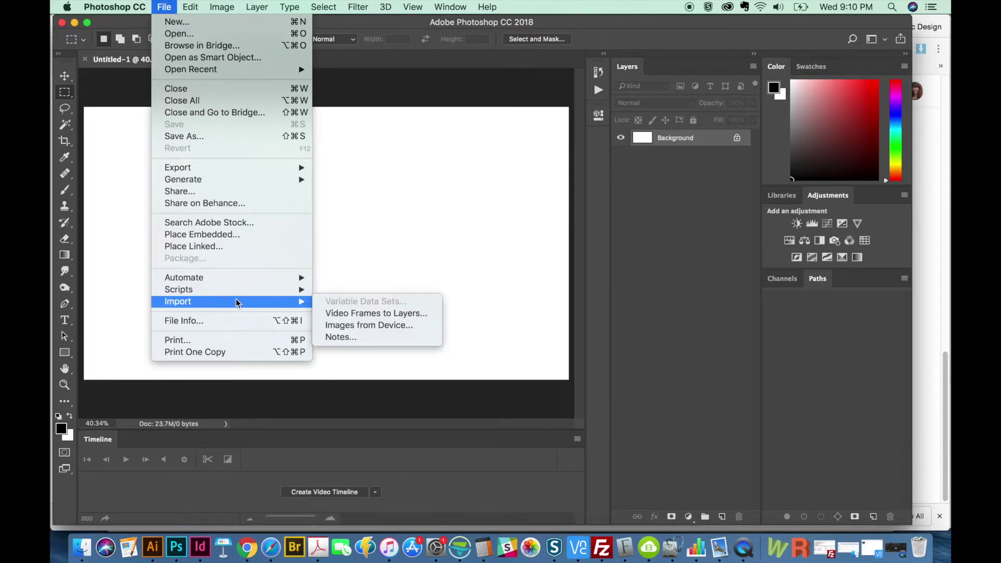
{"action": "left_click", "coordinate": [381, 326]}
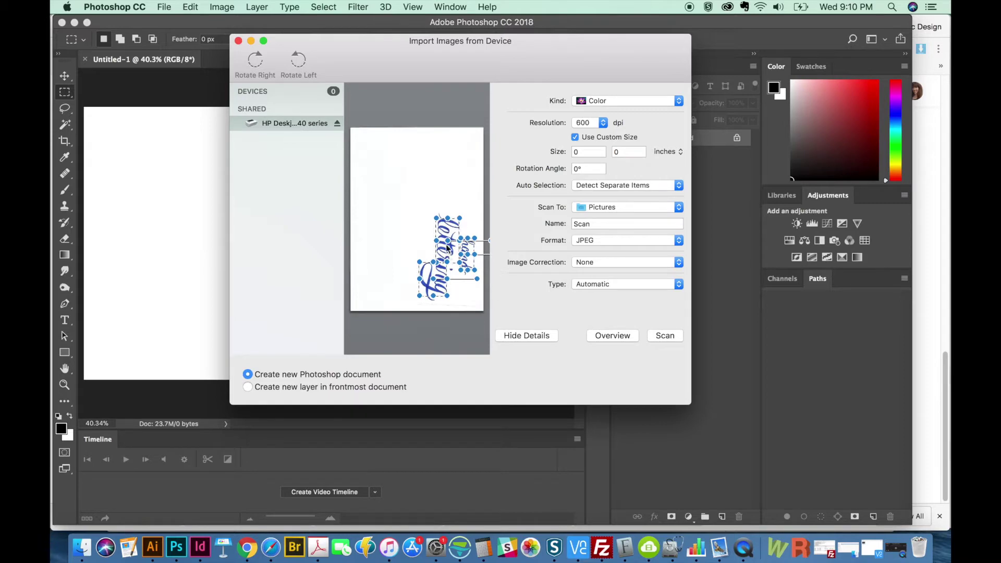
{"action": "left_click", "coordinate": [603, 123]}
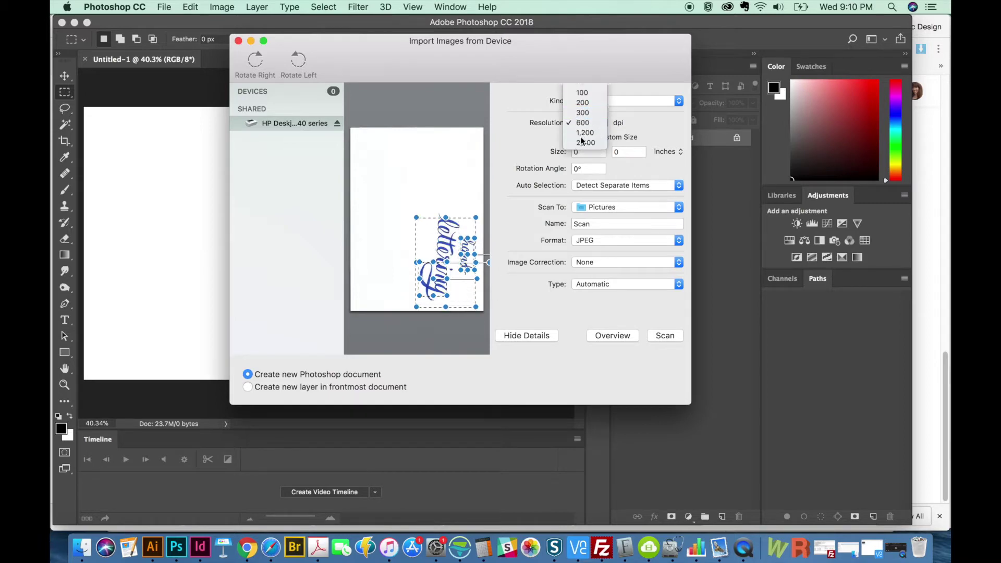
{"action": "left_click", "coordinate": [584, 103]}
{"action": "left_click", "coordinate": [641, 104]}
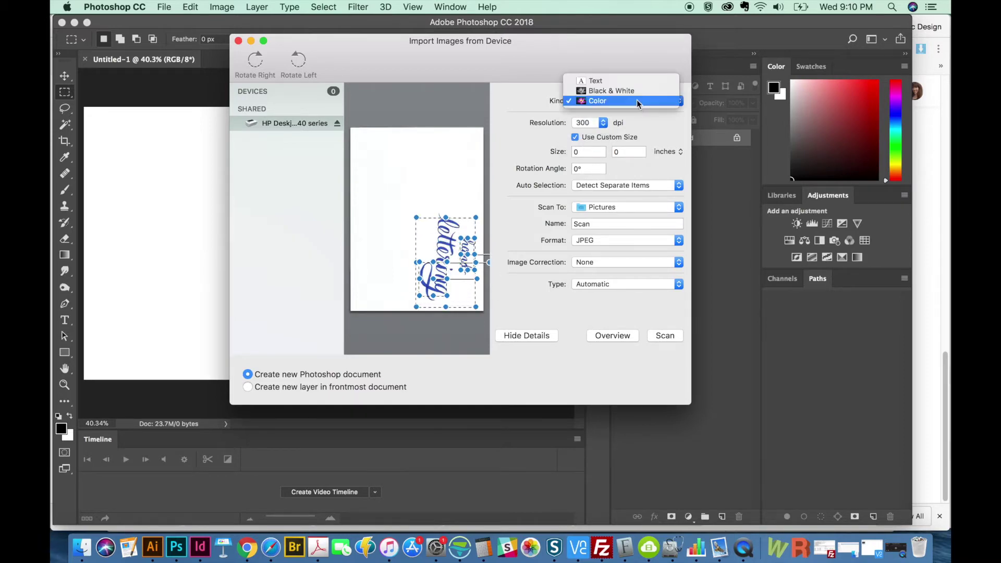
{"action": "left_click", "coordinate": [620, 102]}
{"action": "left_click", "coordinate": [632, 102]}
{"action": "left_click", "coordinate": [640, 91]}
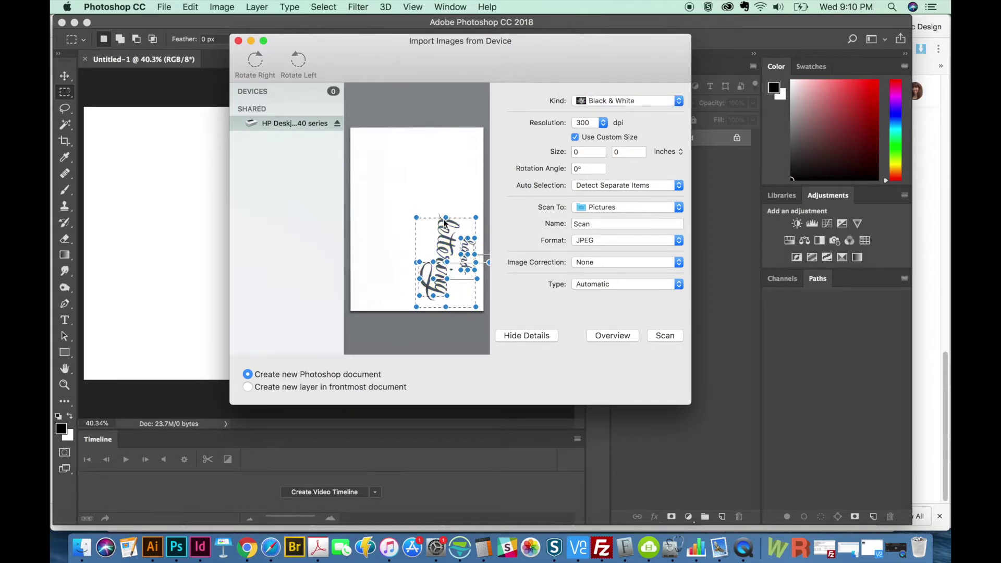
{"action": "left_click_drag", "start_coordinate": [446, 218], "coordinate": [446, 210]}
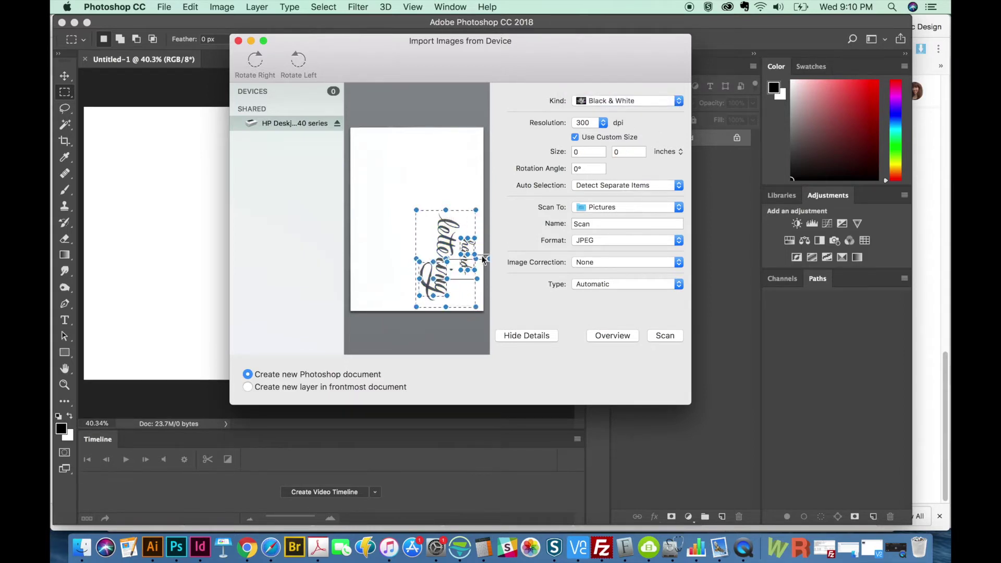
{"action": "left_click_drag", "start_coordinate": [475, 307], "coordinate": [481, 304]}
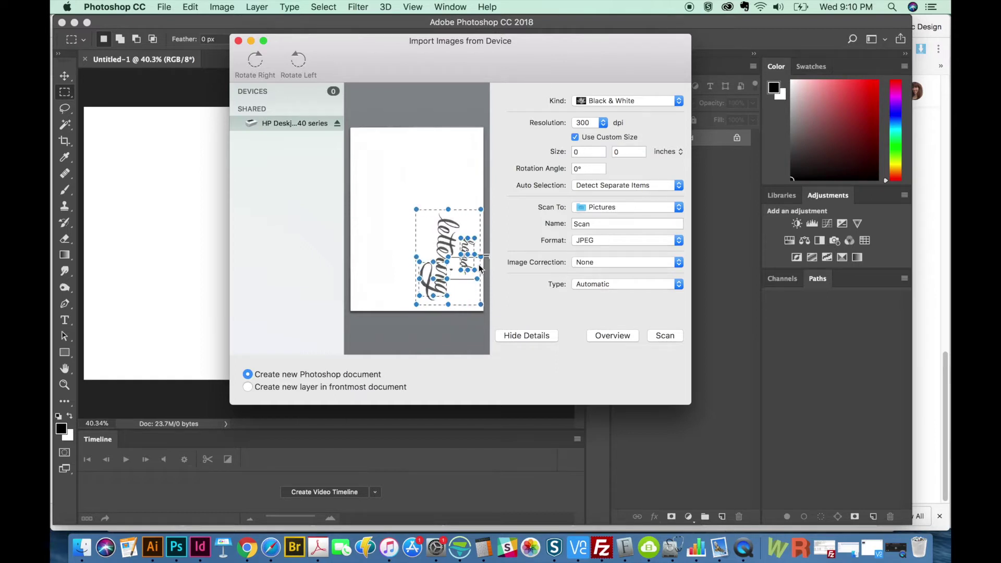
{"action": "left_click_drag", "start_coordinate": [461, 239], "coordinate": [437, 167]}
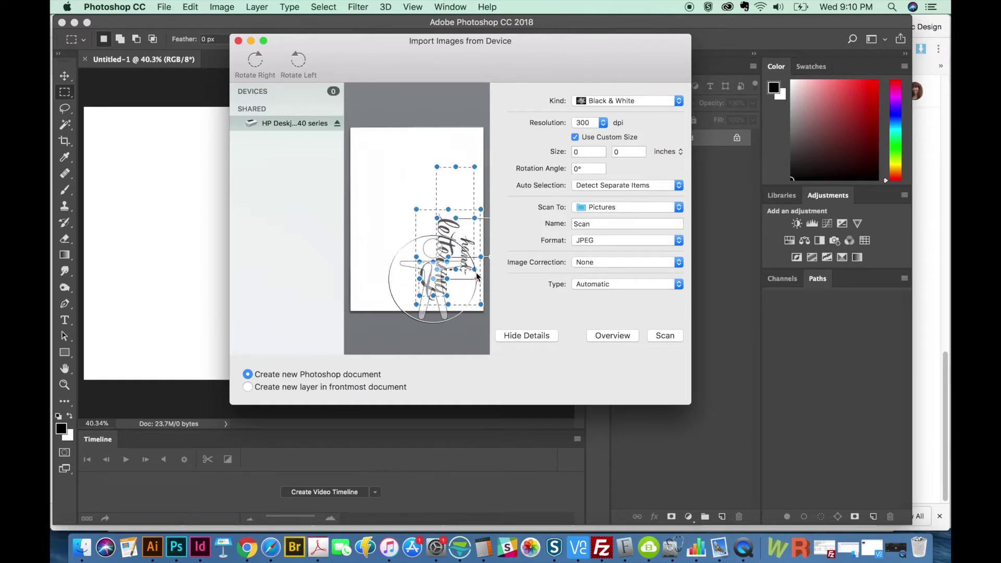
{"action": "left_click", "coordinate": [485, 290]}
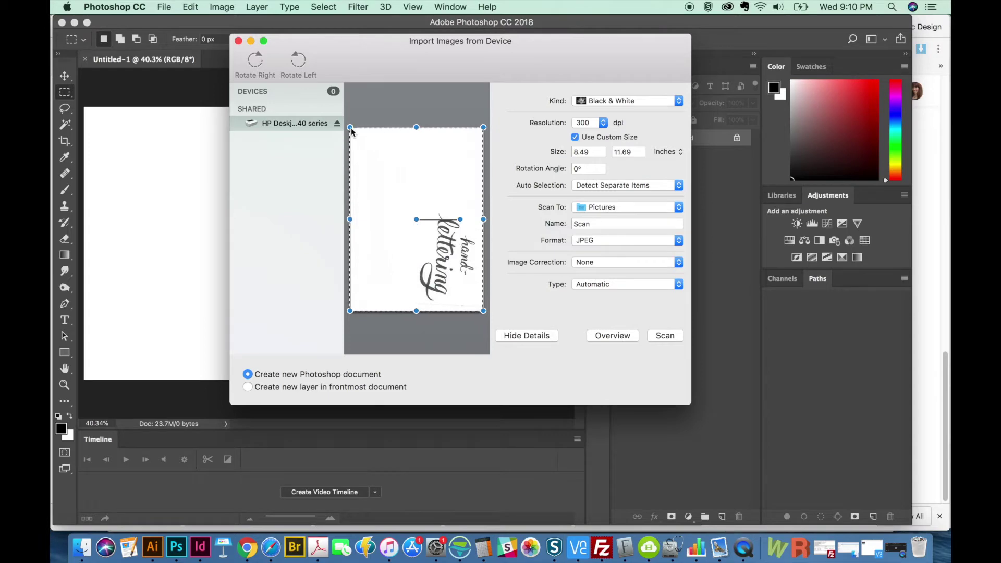
Fit the scan area around the lettering at about 4.94 × 6.79 inches and scan it into a new document.
{"action": "left_click_drag", "start_coordinate": [350, 127], "coordinate": [406, 204]}
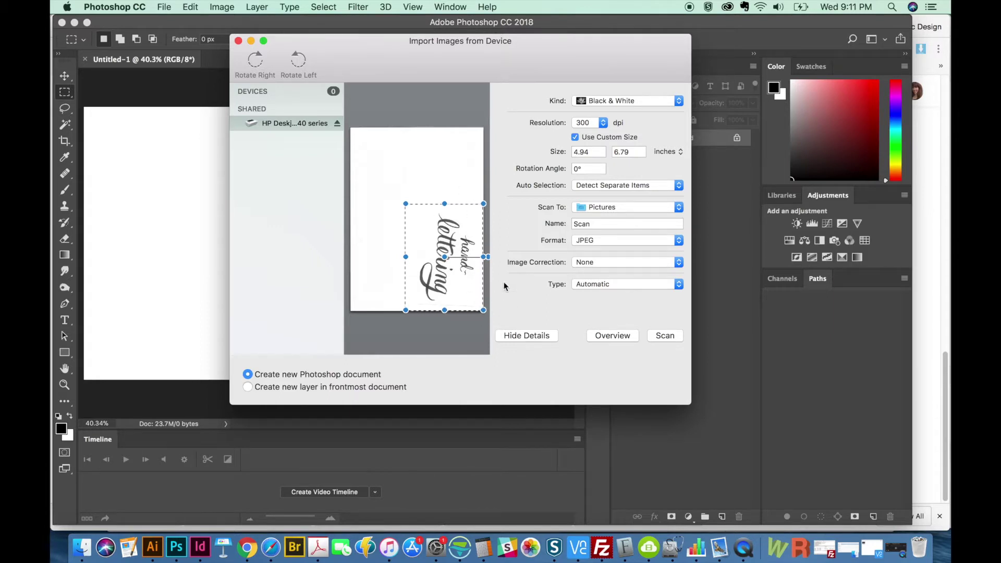
{"action": "left_click", "coordinate": [672, 340]}
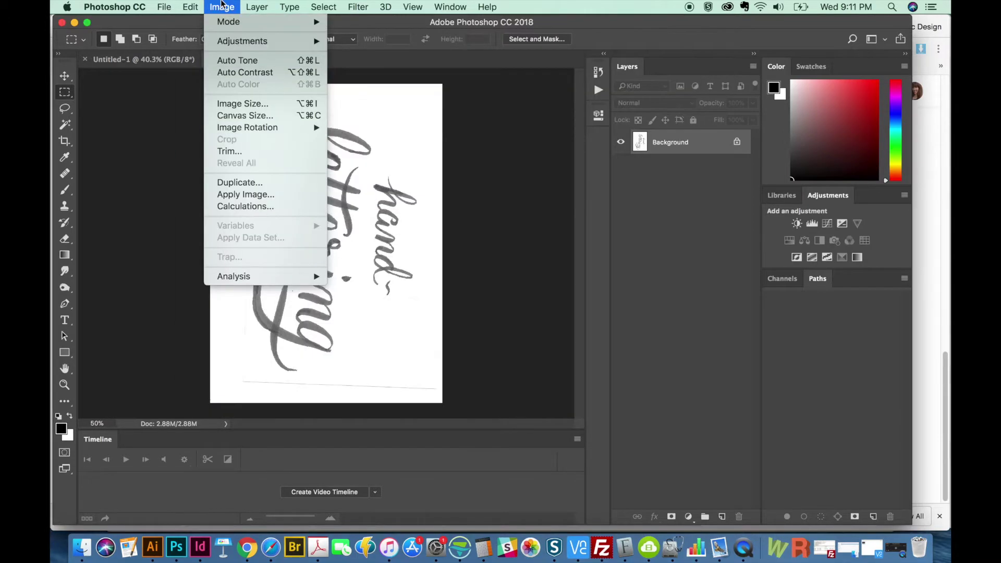
Rotate the scanned image 90° counter clockwise and unlock its Background layer.
{"action": "mouse_move", "coordinate": [270, 128]}
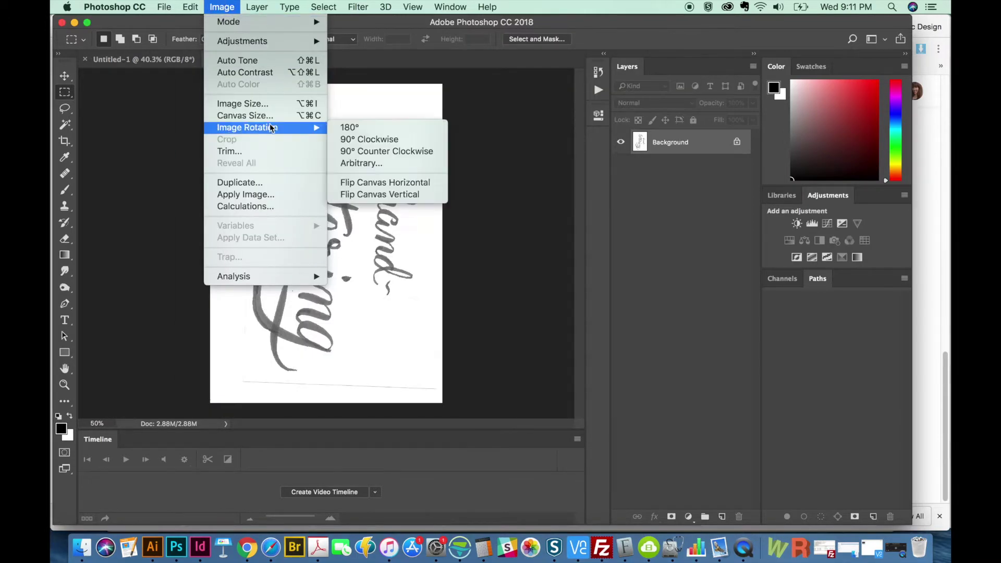
{"action": "left_click", "coordinate": [399, 155]}
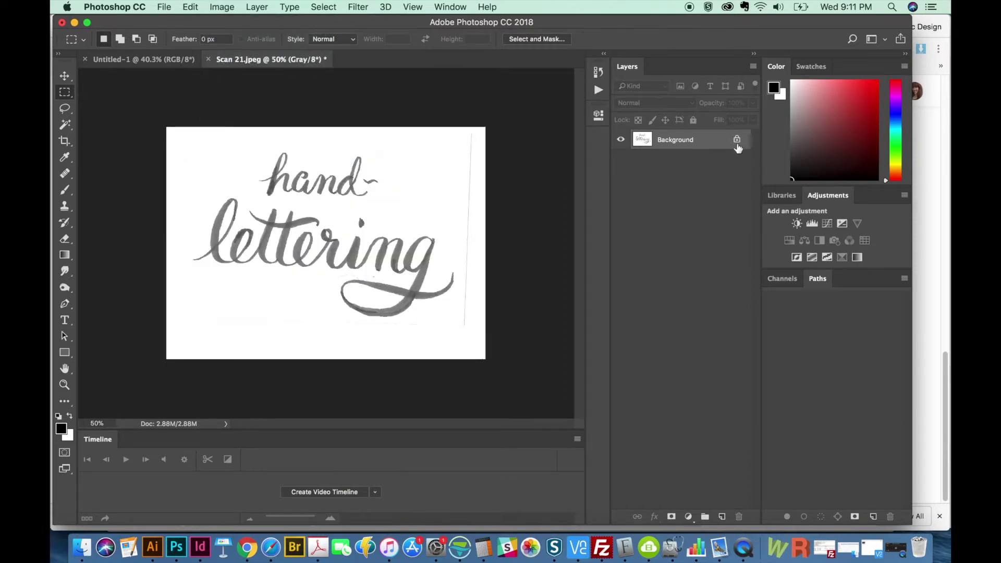
{"action": "left_click", "coordinate": [737, 141]}
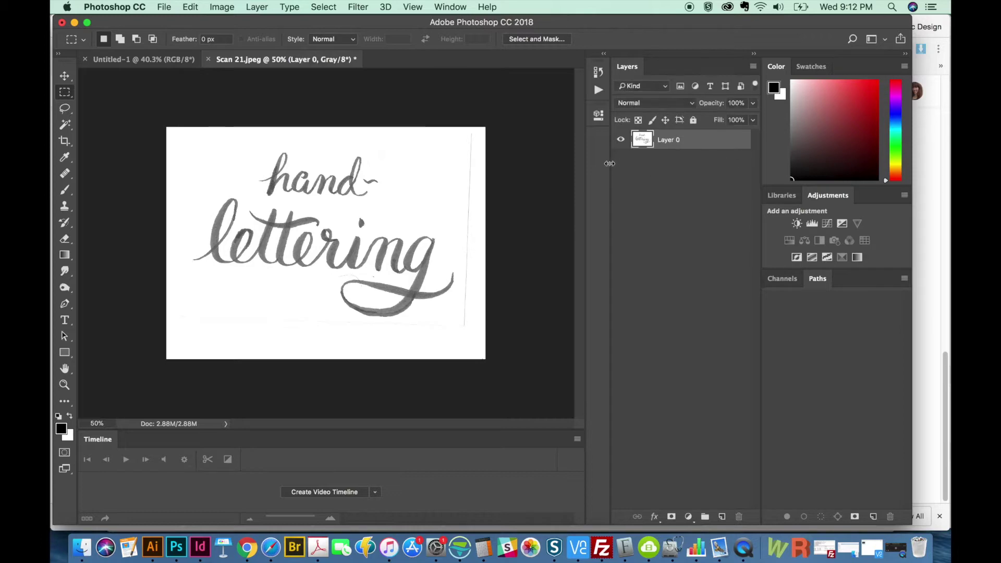
Straighten the lettering layer with Free Transform by rotating it about 5° counter clockwise, and fine-tune the angle.
{"action": "key", "text": "super+t"}
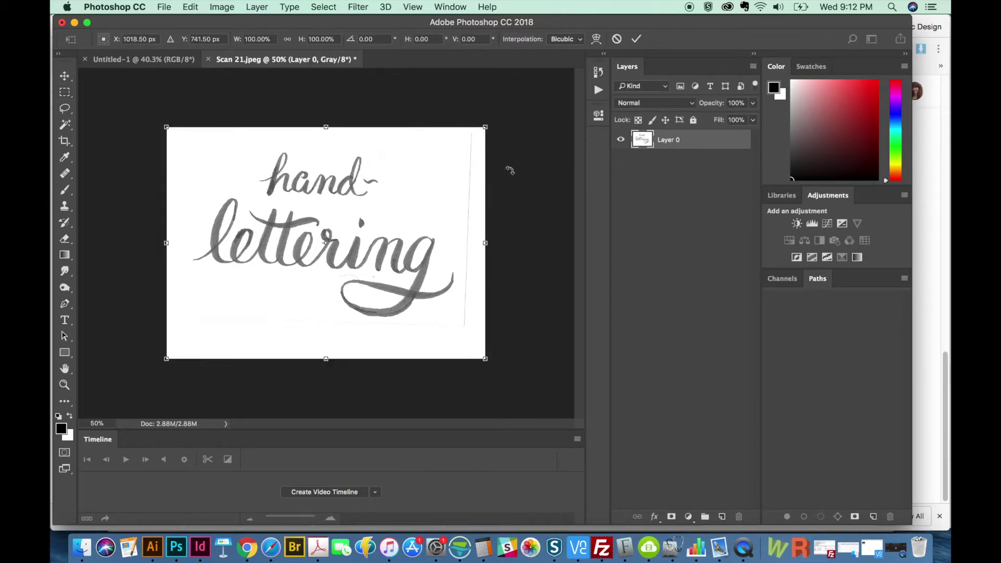
{"action": "mouse_move", "coordinate": [509, 170]}
{"action": "left_mouse_down"}
{"action": "mouse_move", "coordinate": [515, 149]}
{"action": "mouse_move", "coordinate": [528, 168]}
{"action": "left_mouse_up"}
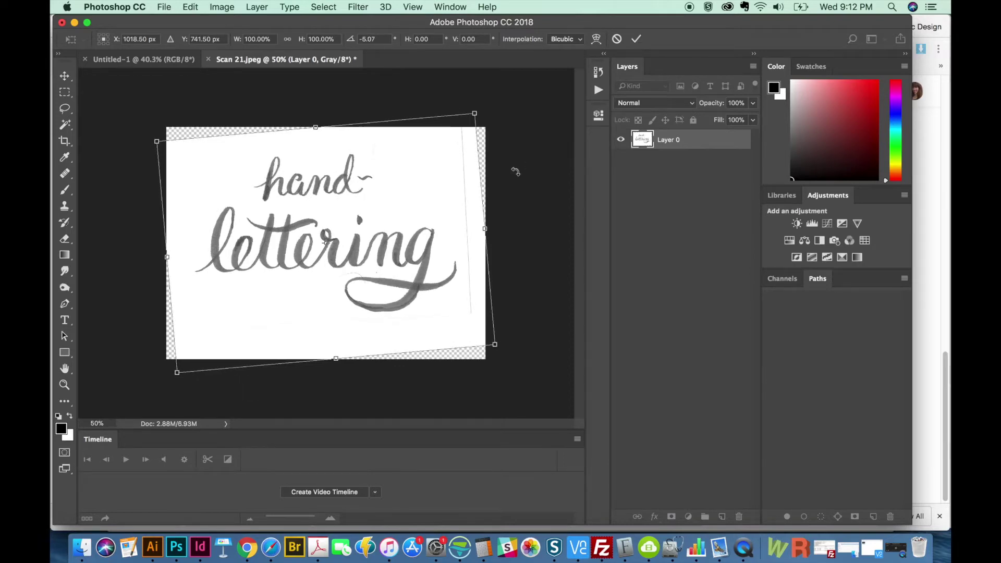
{"action": "key", "text": "Return"}
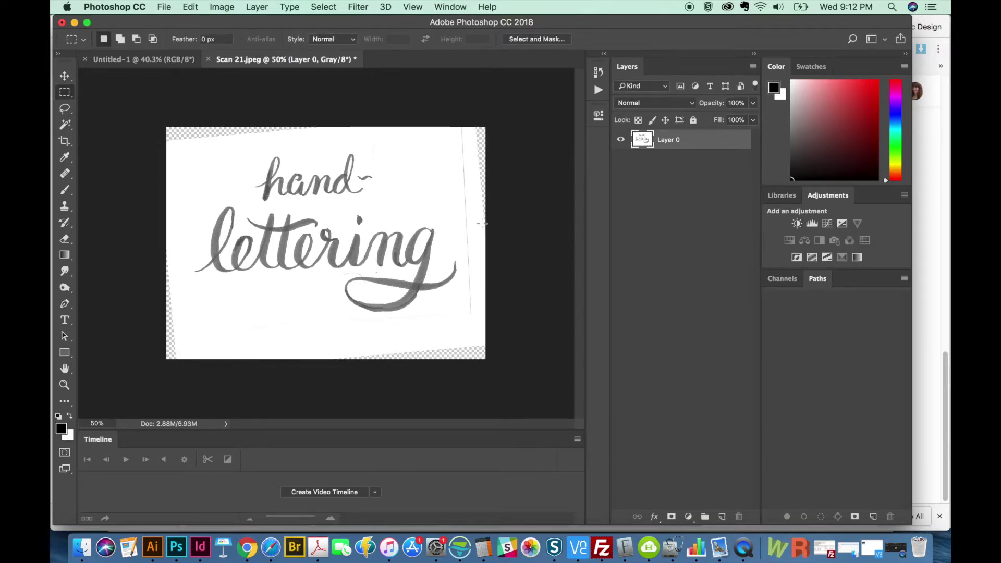
{"action": "key", "text": "super+t"}
{"action": "left_click_drag", "start_coordinate": [519, 181], "coordinate": [525, 186]}
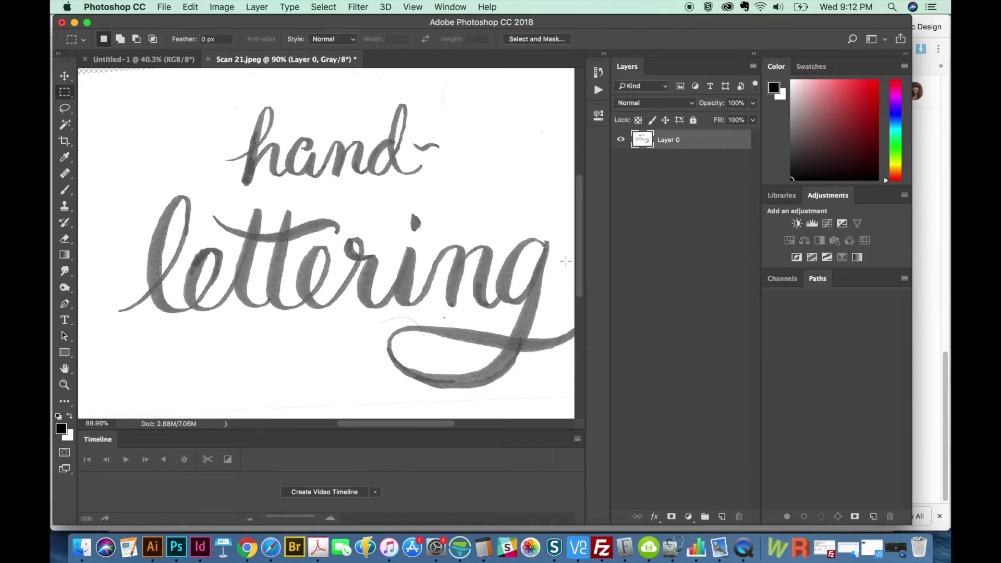
Darken the lettering and whiten the paper with Levels, using input levels 79, 0.35 and 198.
{"action": "key", "text": "super+l"}
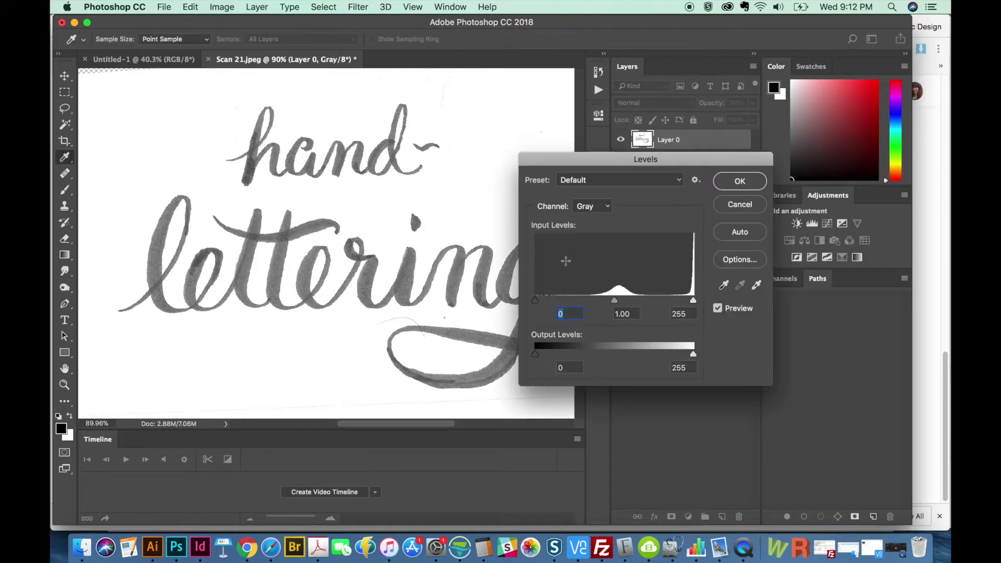
{"action": "left_click_drag", "start_coordinate": [603, 155], "coordinate": [698, 130]}
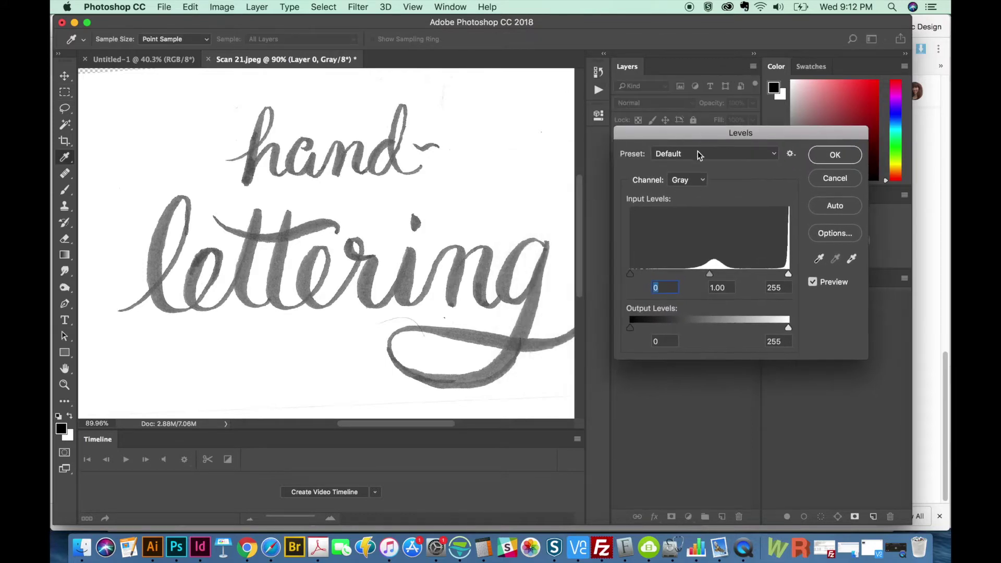
{"action": "left_click_drag", "start_coordinate": [630, 274], "coordinate": [679, 277]}
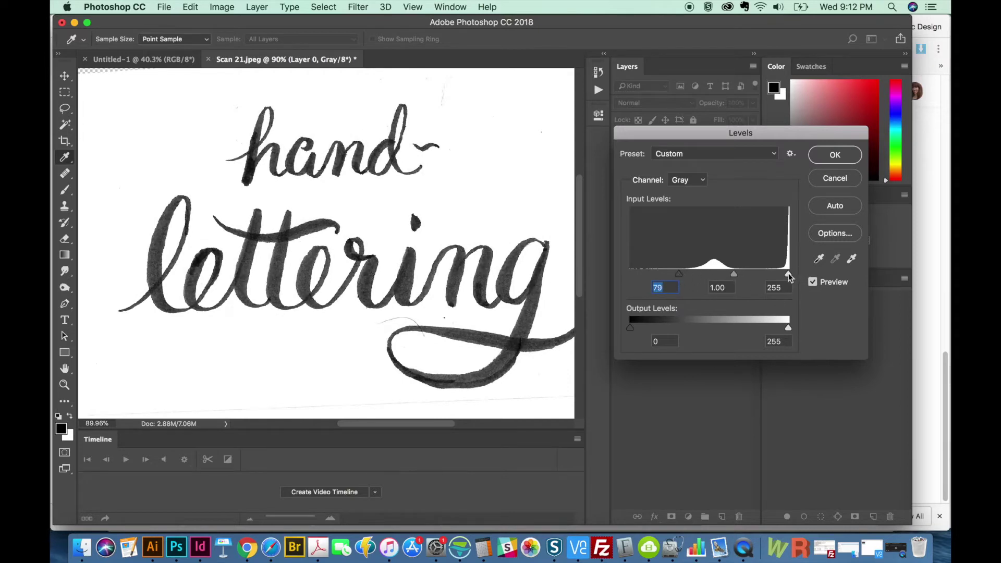
{"action": "left_click_drag", "start_coordinate": [790, 277], "coordinate": [753, 276]}
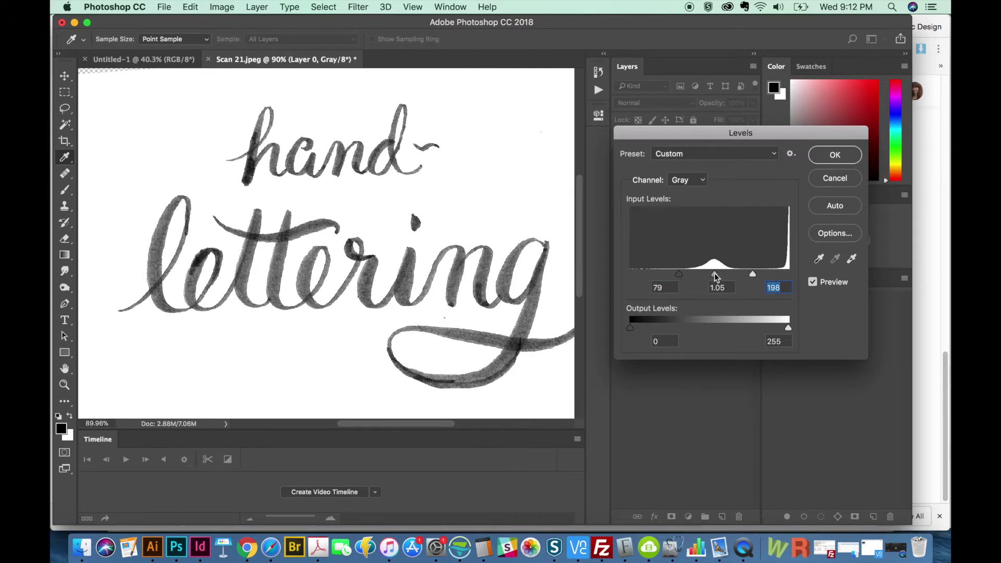
{"action": "left_click_drag", "start_coordinate": [717, 277], "coordinate": [737, 277]}
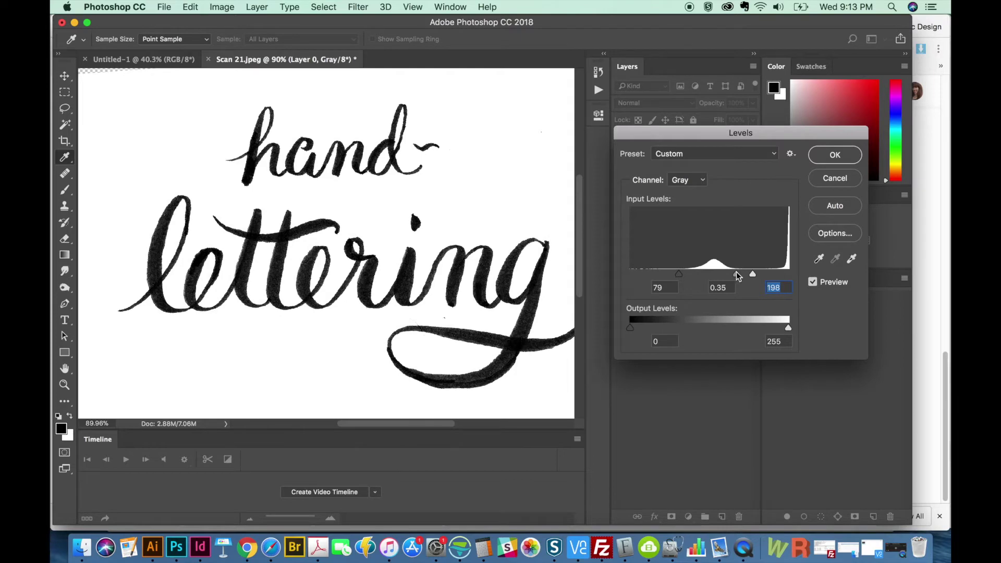
{"action": "left_click_drag", "start_coordinate": [738, 277], "coordinate": [737, 277]}
{"action": "left_click", "coordinate": [835, 155]}
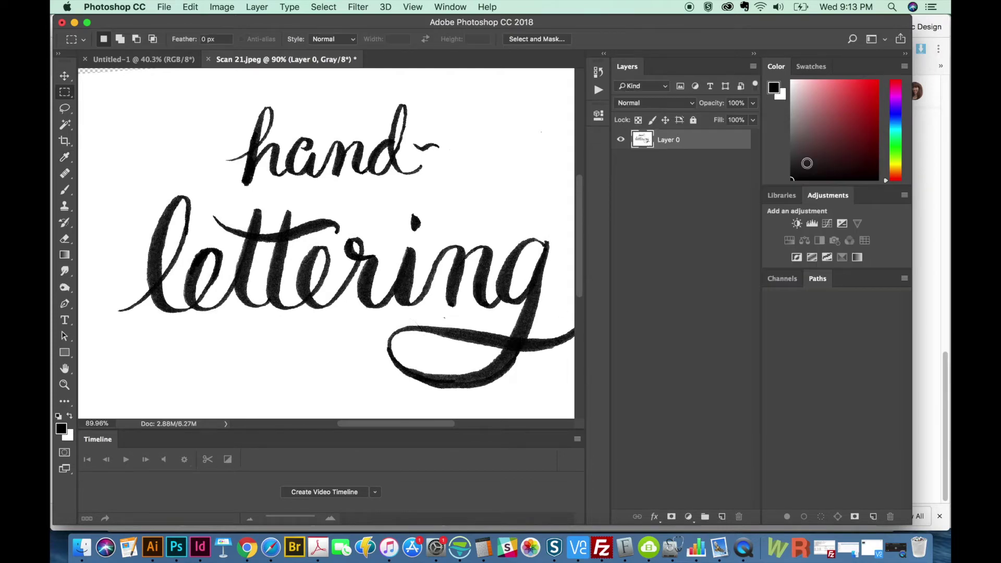
Try to crop the image to a rectangular selection around the lettering.
{"action": "key", "text": "super+0"}
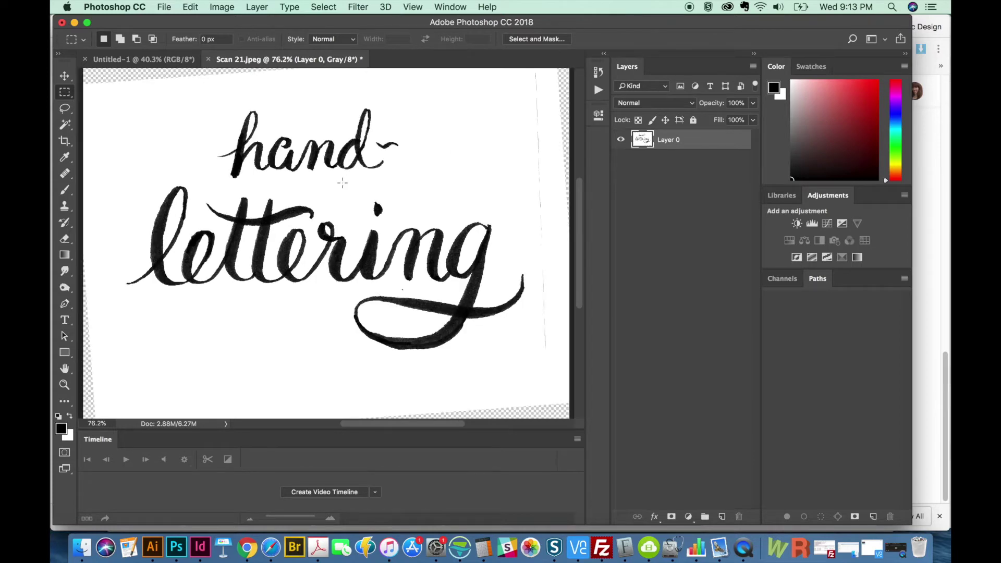
{"action": "left_click_drag", "start_coordinate": [117, 98], "coordinate": [537, 378]}
{"action": "key", "text": "c"}
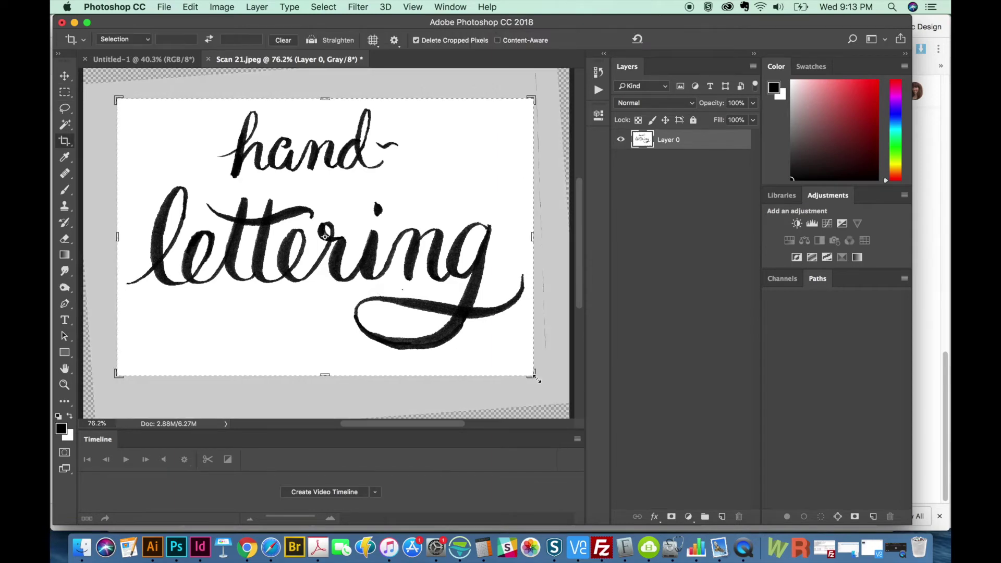
{"action": "key", "text": "Return"}
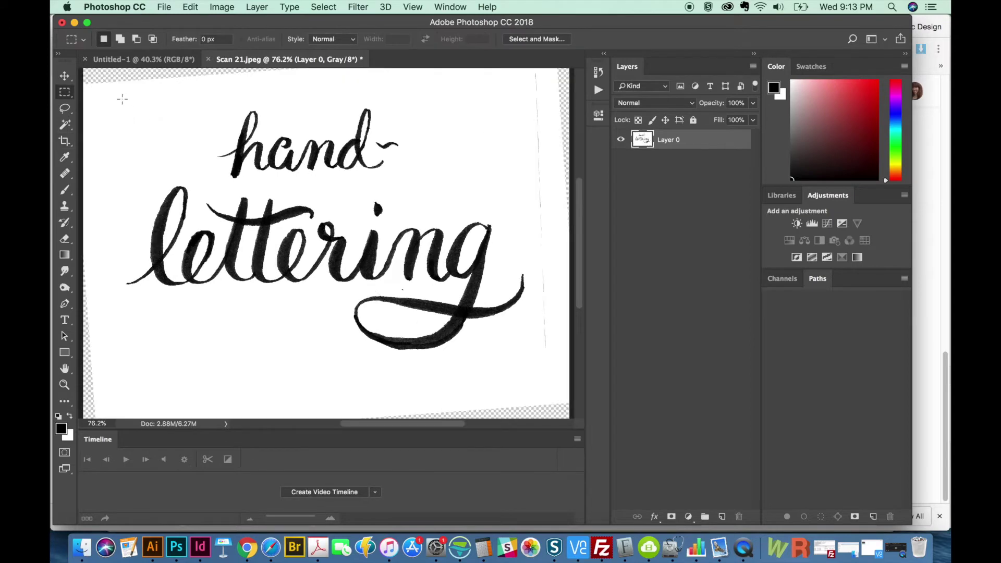
Copy a rectangular selection around all the lettering and paste it into the blank document in Illustrator.
{"action": "left_click_drag", "start_coordinate": [118, 97], "coordinate": [539, 367]}
{"action": "left_click", "coordinate": [522, 369]}
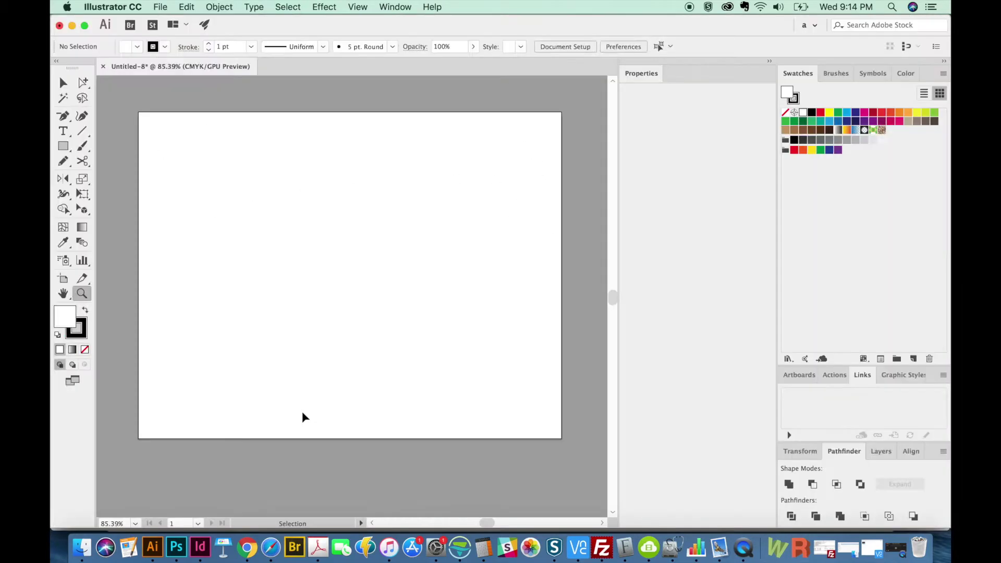
{"action": "key", "text": "super+v"}
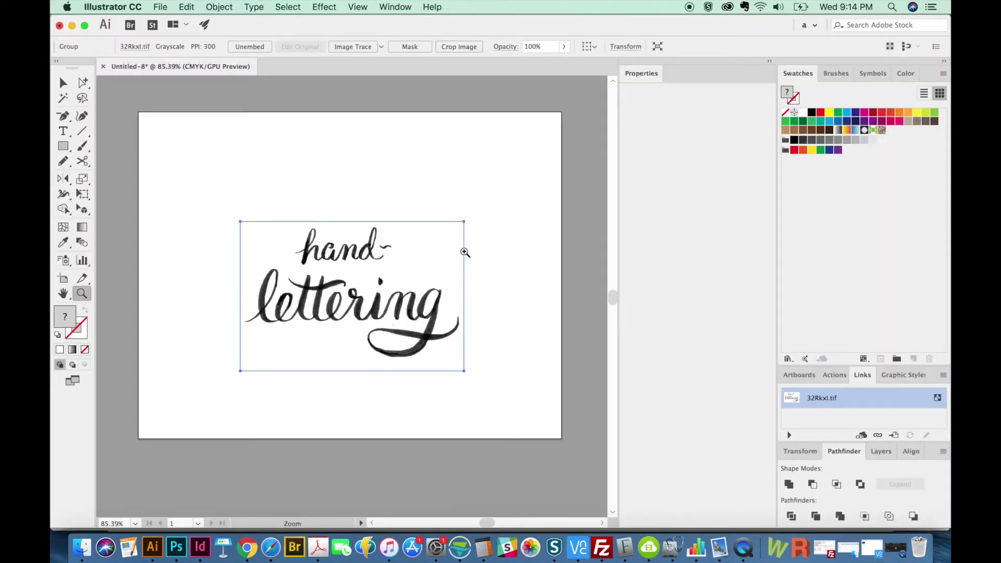
Convert the pasted lettering image into a tracing object using Image Trace with the default preset.
{"action": "left_click_drag", "start_coordinate": [491, 201], "coordinate": [226, 409]}
{"action": "left_click_drag", "start_coordinate": [328, 370], "coordinate": [340, 361]}
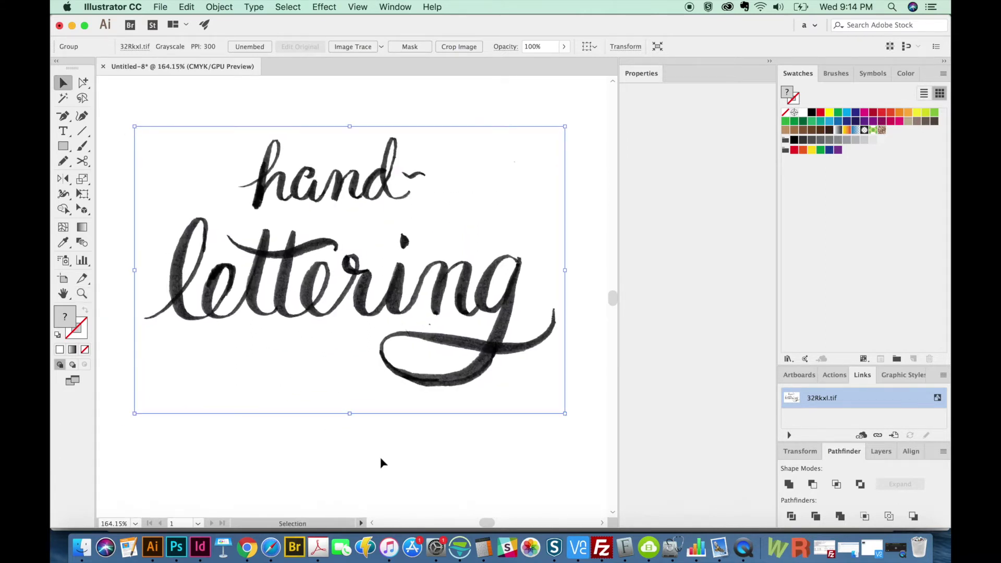
{"action": "key", "text": "v"}
{"action": "scroll", "coordinate": [431, 425], "scroll_direction": "up", "scroll_amount": 1}
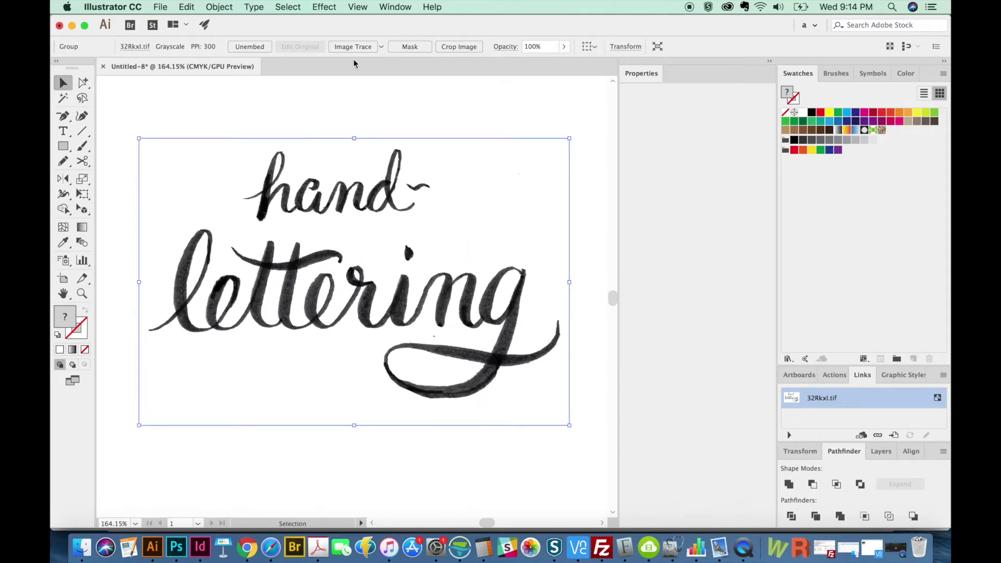
{"action": "left_click", "coordinate": [179, 119]}
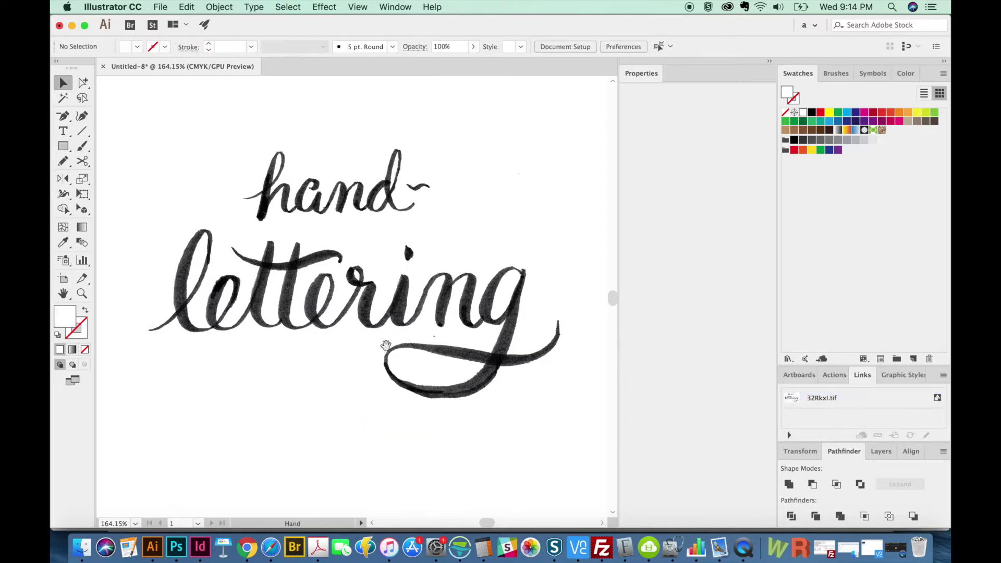
{"action": "left_click_drag", "start_coordinate": [391, 347], "coordinate": [396, 356]}
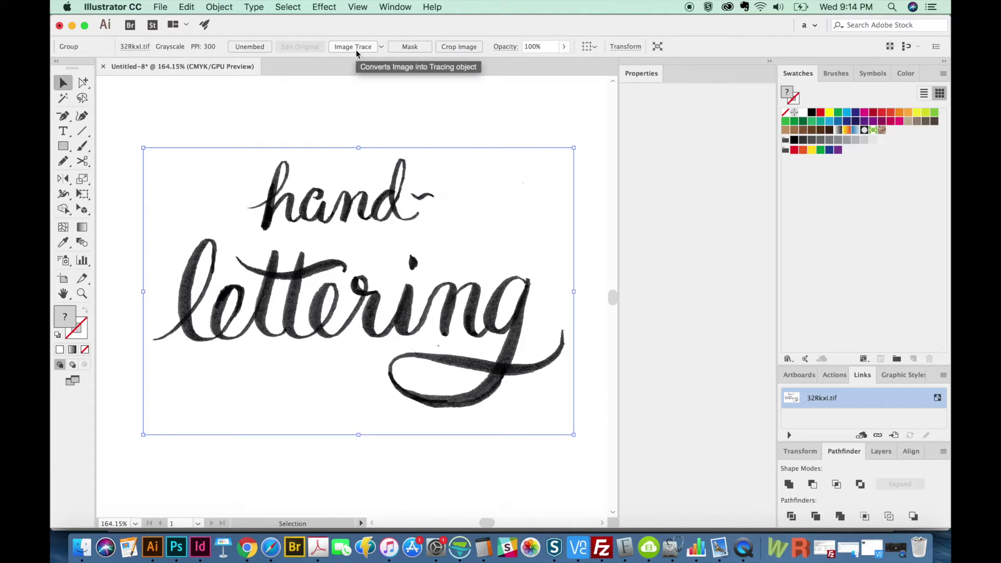
{"action": "left_click", "coordinate": [354, 50]}
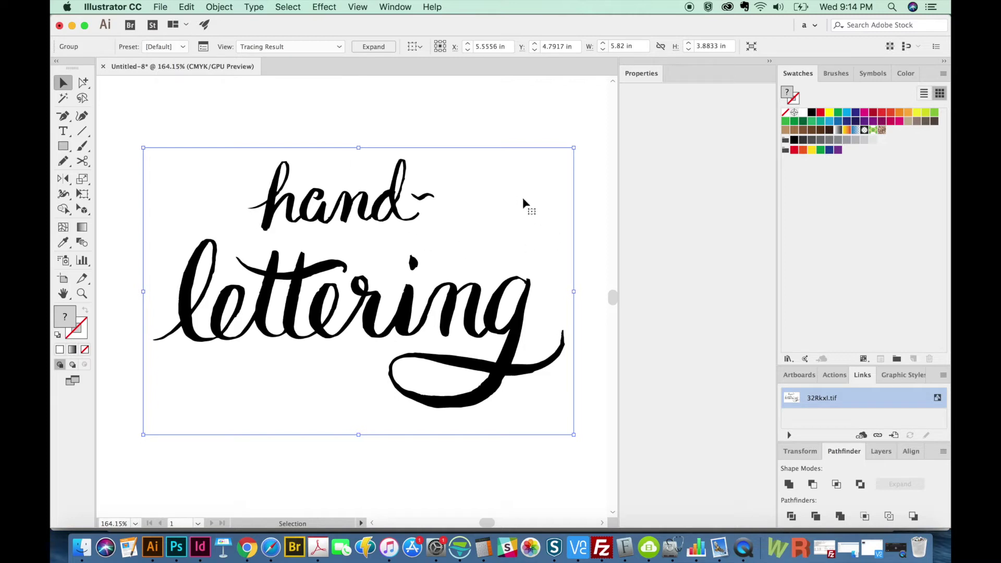
Adjust the Image Trace threshold of the lettering, trying a low value of 44 and settling on 171.
{"action": "key", "text": "z"}
{"action": "left_click_drag", "start_coordinate": [586, 118], "coordinate": [234, 451]}
{"action": "key", "text": "space"}
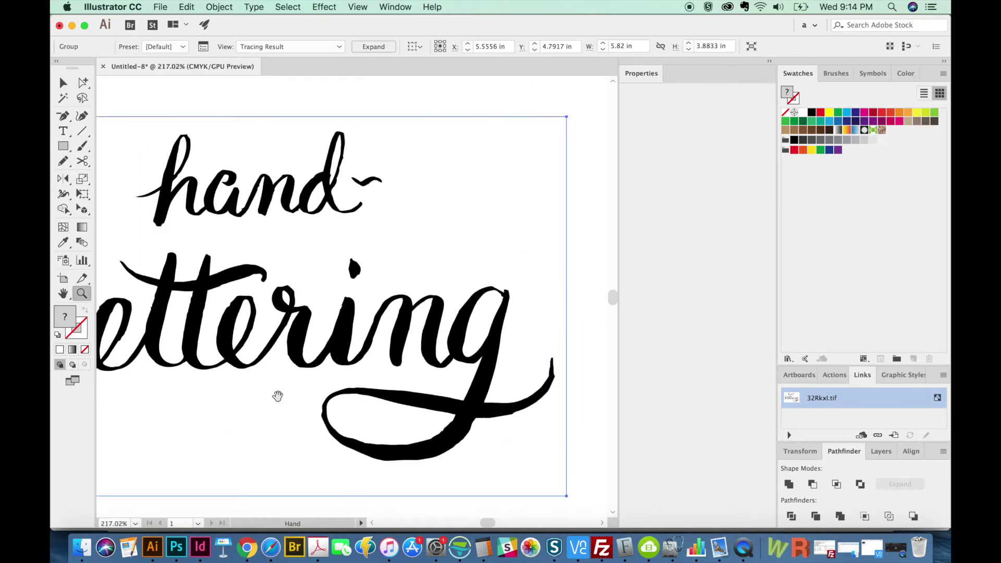
{"action": "left_click_drag", "start_coordinate": [333, 369], "coordinate": [391, 345]}
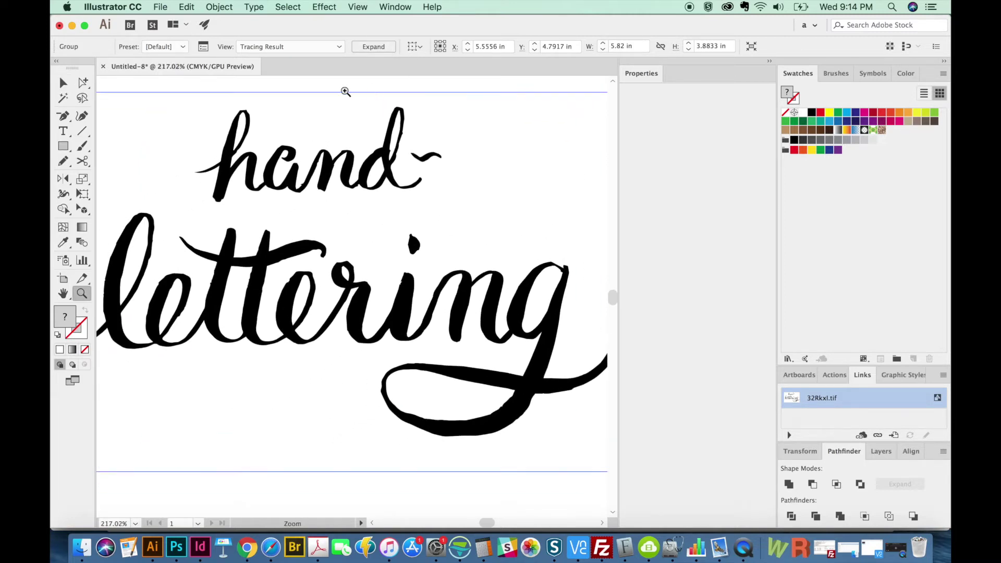
{"action": "left_click", "coordinate": [203, 47]}
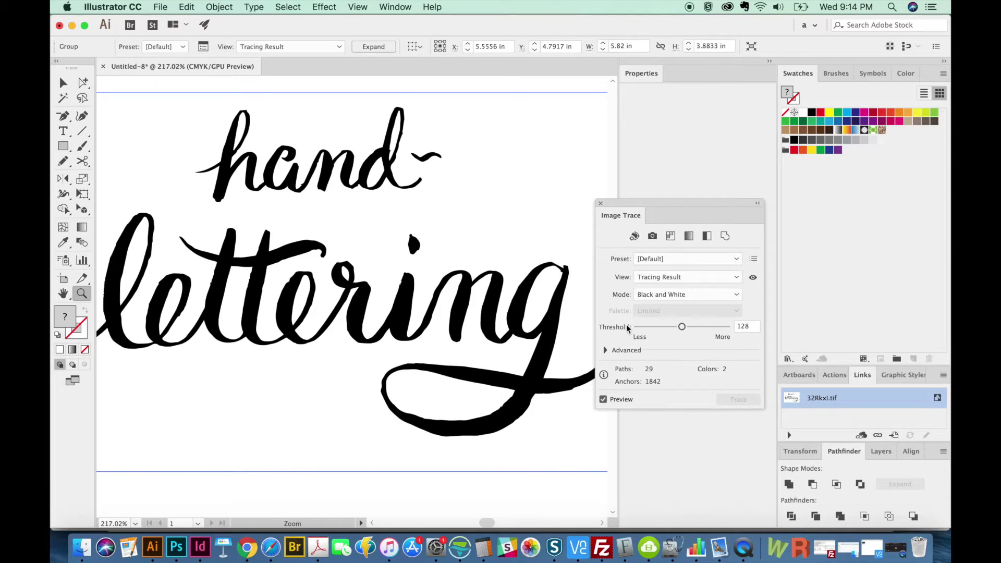
{"action": "mouse_move", "coordinate": [684, 327]}
{"action": "left_mouse_down"}
{"action": "mouse_move", "coordinate": [704, 328]}
{"action": "mouse_move", "coordinate": [660, 329]}
{"action": "left_mouse_up"}
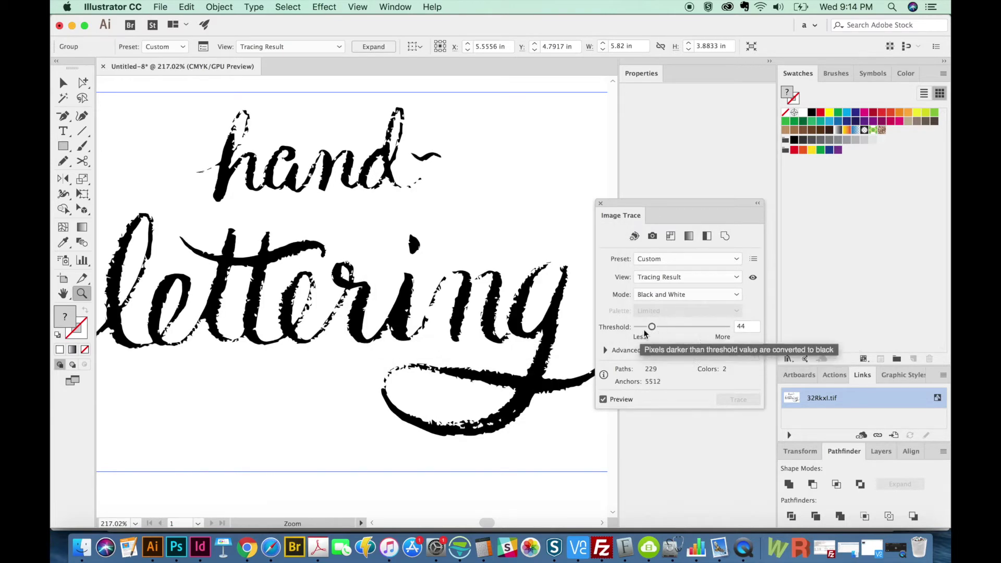
{"action": "left_click_drag", "start_coordinate": [652, 329], "coordinate": [698, 336]}
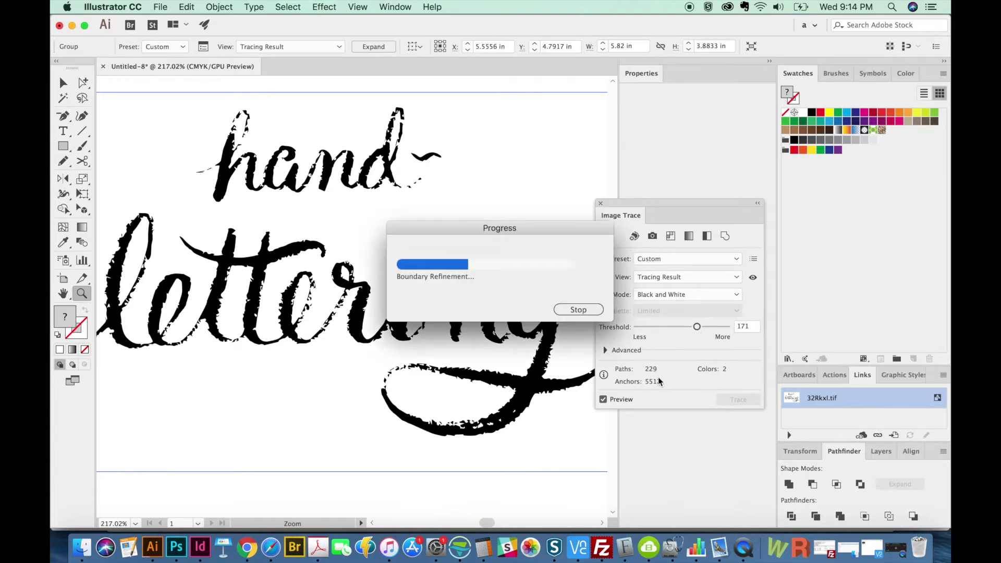
Set the tracing's Paths to 24% in the advanced settings and turn on Ignore White.
{"action": "left_click", "coordinate": [605, 350]}
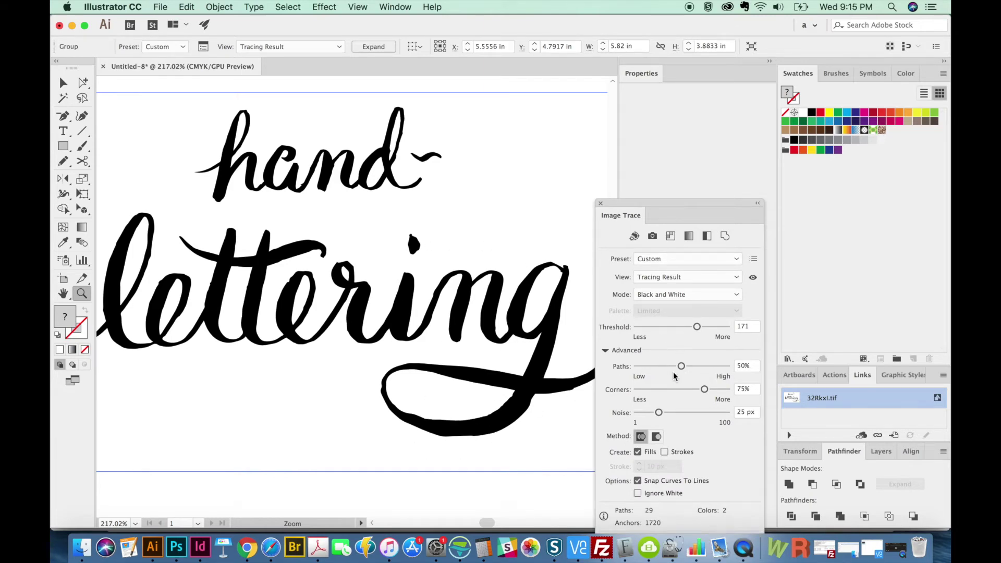
{"action": "left_click_drag", "start_coordinate": [682, 367], "coordinate": [670, 366]}
{"action": "left_click_drag", "start_coordinate": [432, 401], "coordinate": [396, 411]}
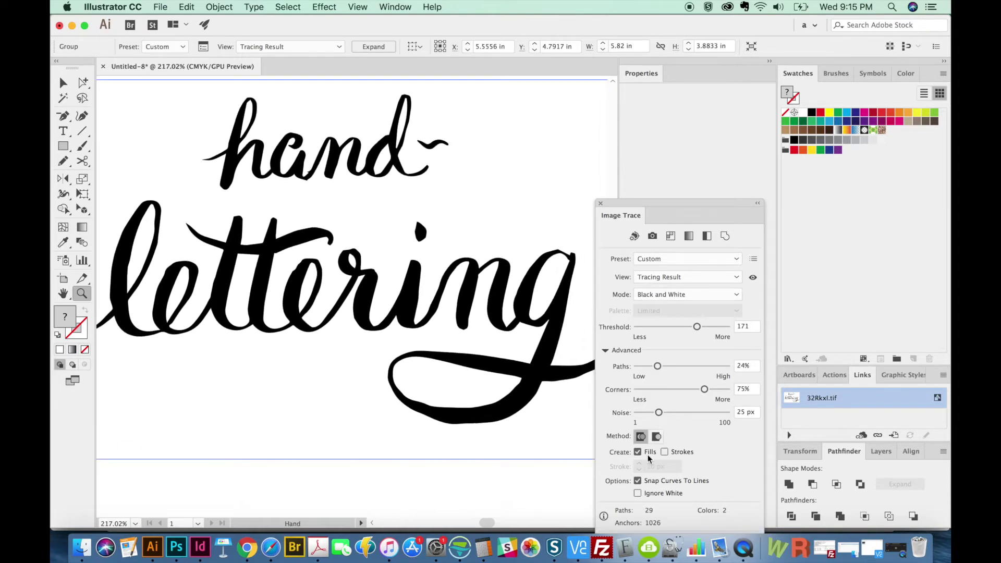
{"action": "left_click_drag", "start_coordinate": [659, 414], "coordinate": [686, 414]}
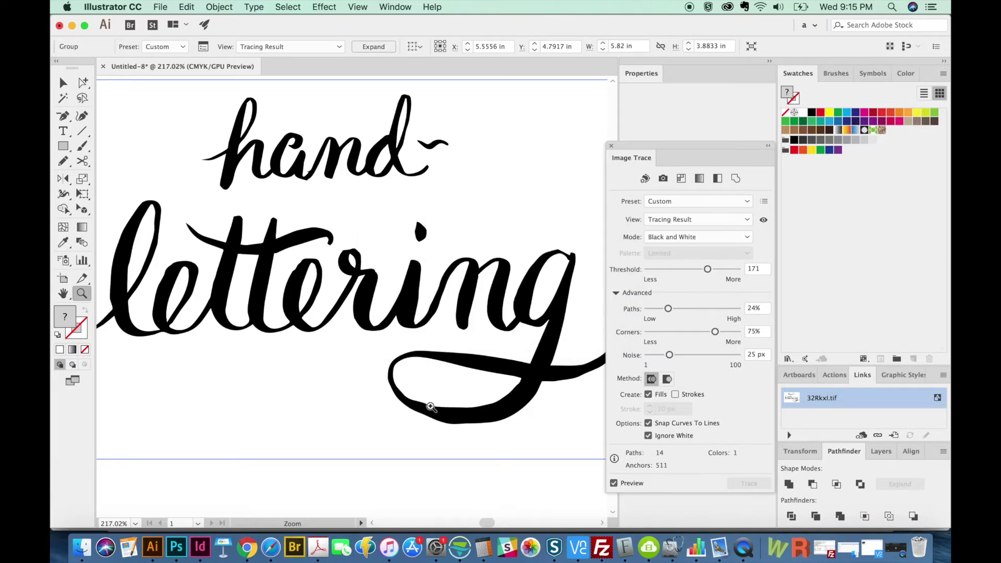
Expand the traced lettering into editable vector paths with Object and Fill included.
{"action": "left_click_drag", "start_coordinate": [387, 354], "coordinate": [404, 365]}
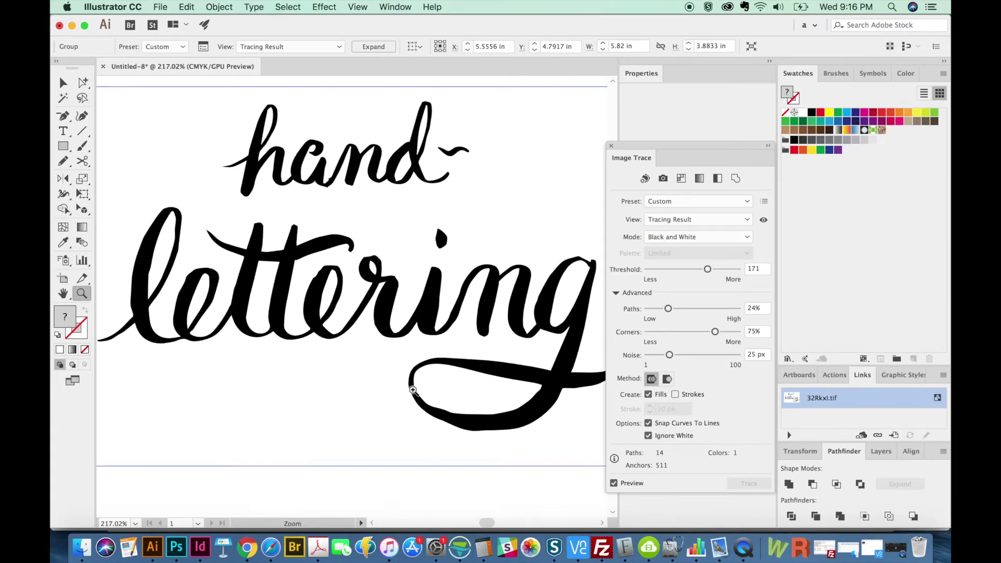
{"action": "key", "text": "super+shift+e"}
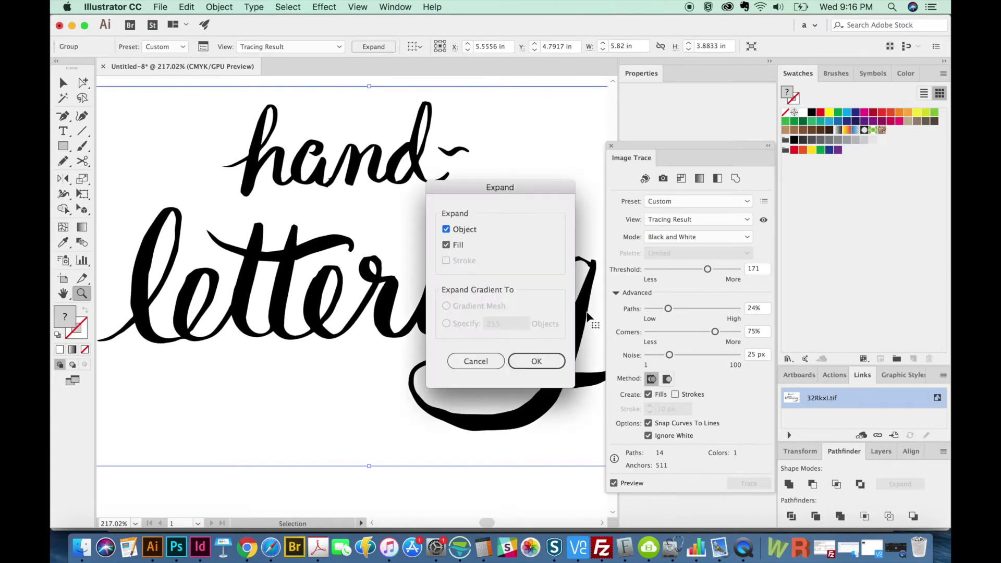
{"action": "left_click_drag", "start_coordinate": [522, 189], "coordinate": [583, 156]}
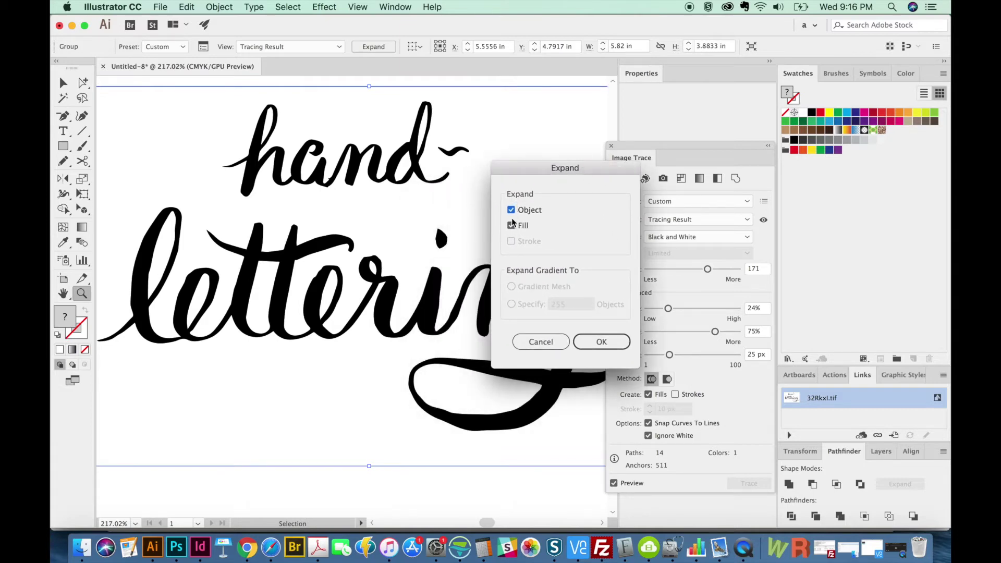
{"action": "left_click", "coordinate": [598, 342]}
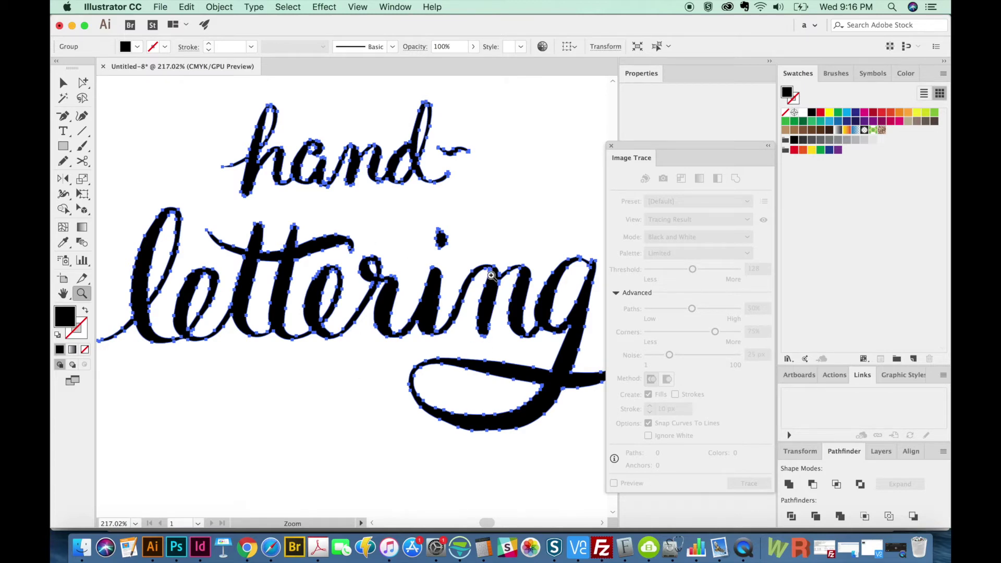
Deselect the expanded lettering and inspect its paths in Outline view before returning to the normal preview.
{"action": "key", "text": "super+minus"}
{"action": "key", "text": "super+minus"}
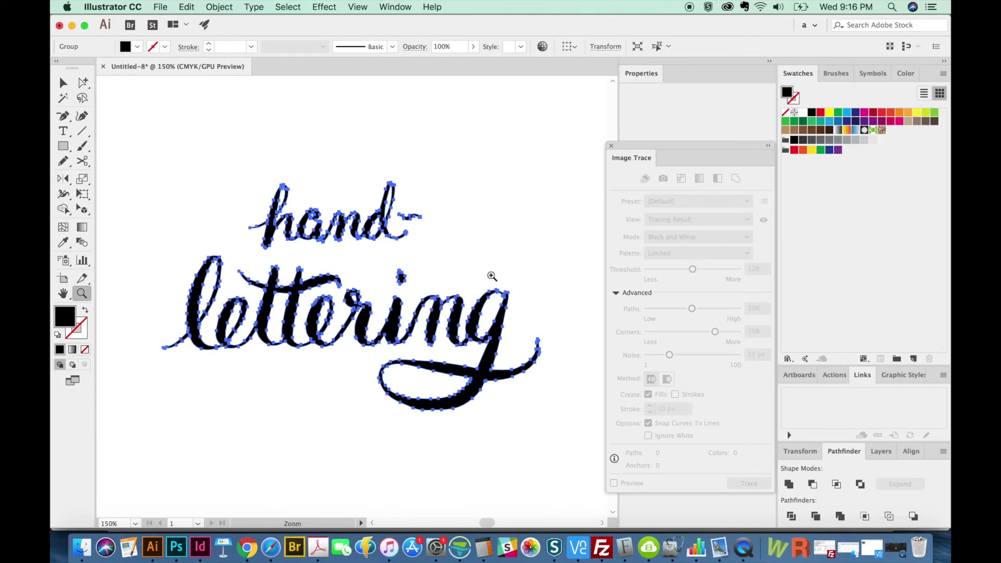
{"action": "key", "text": "super+y"}
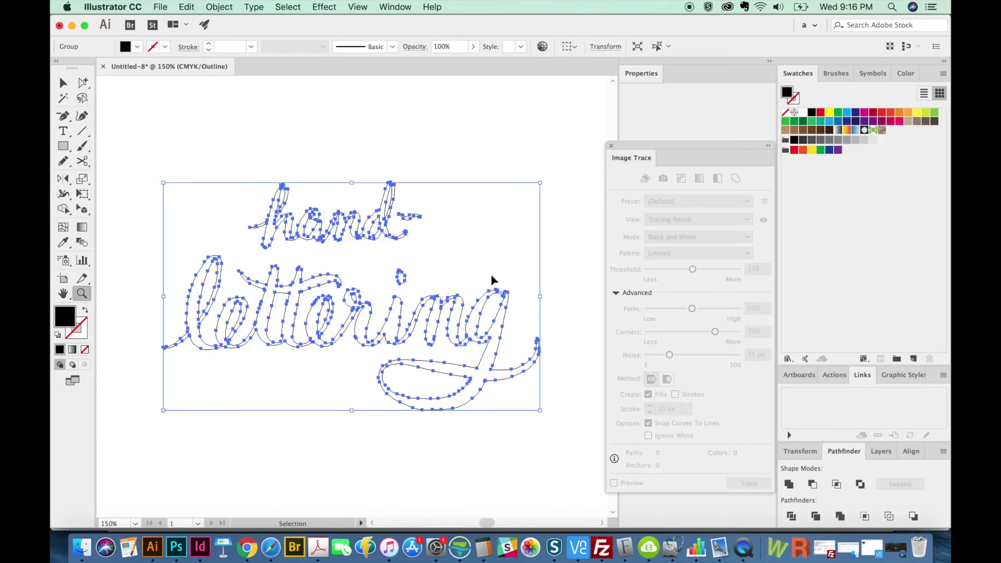
{"action": "key", "text": "super+shift+a"}
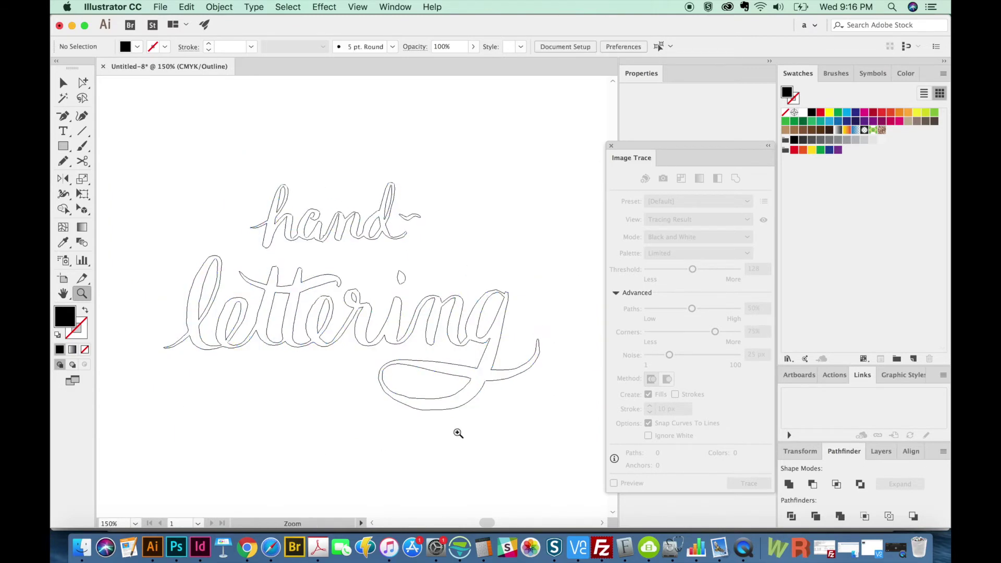
{"action": "mouse_move", "coordinate": [478, 297]}
{"action": "left_mouse_down"}
{"action": "mouse_move", "coordinate": [413, 306]}
{"action": "mouse_move", "coordinate": [534, 332]}
{"action": "mouse_move", "coordinate": [479, 315]}
{"action": "left_mouse_up"}
{"action": "key", "text": "super+y"}
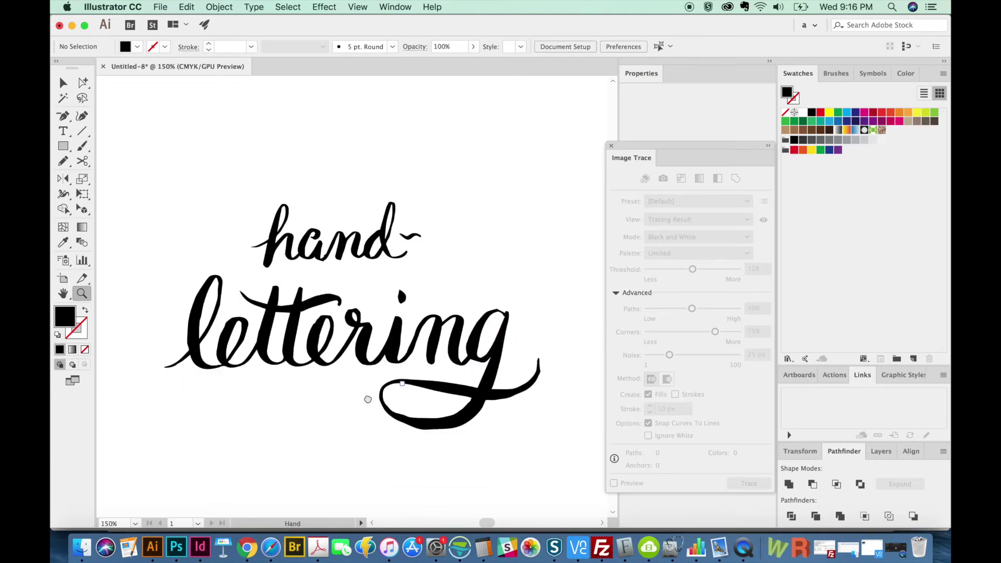
{"action": "left_click_drag", "start_coordinate": [369, 402], "coordinate": [365, 391]}
Select the compound path of the word "hand" at a close-up of the letter h.
{"action": "left_click_drag", "start_coordinate": [429, 175], "coordinate": [242, 290]}
{"action": "left_click_drag", "start_coordinate": [370, 141], "coordinate": [126, 401]}
{"action": "left_click_drag", "start_coordinate": [311, 349], "coordinate": [315, 362]}
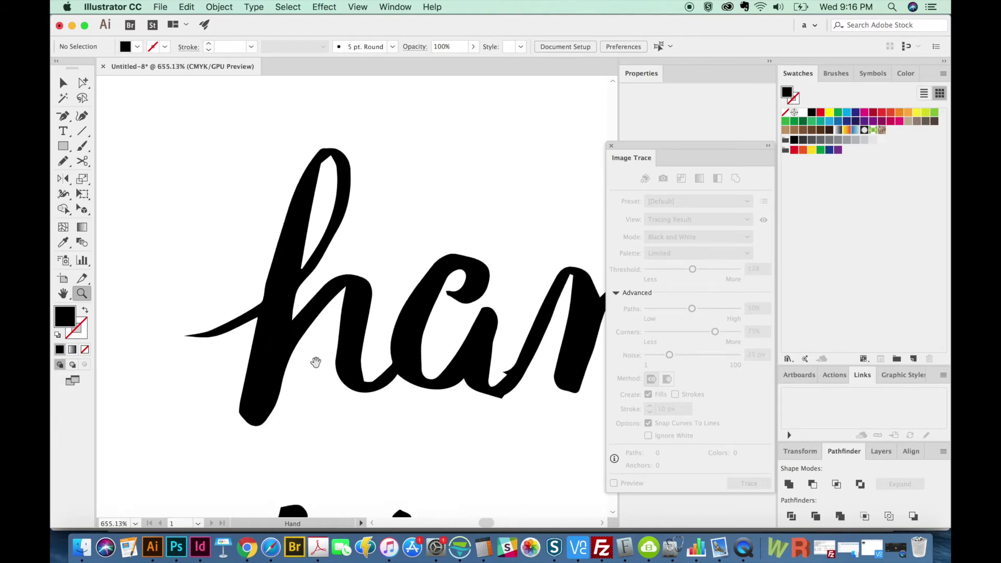
{"action": "key", "text": "a"}
{"action": "left_click", "coordinate": [270, 360]}
{"action": "left_click", "coordinate": [269, 364]}
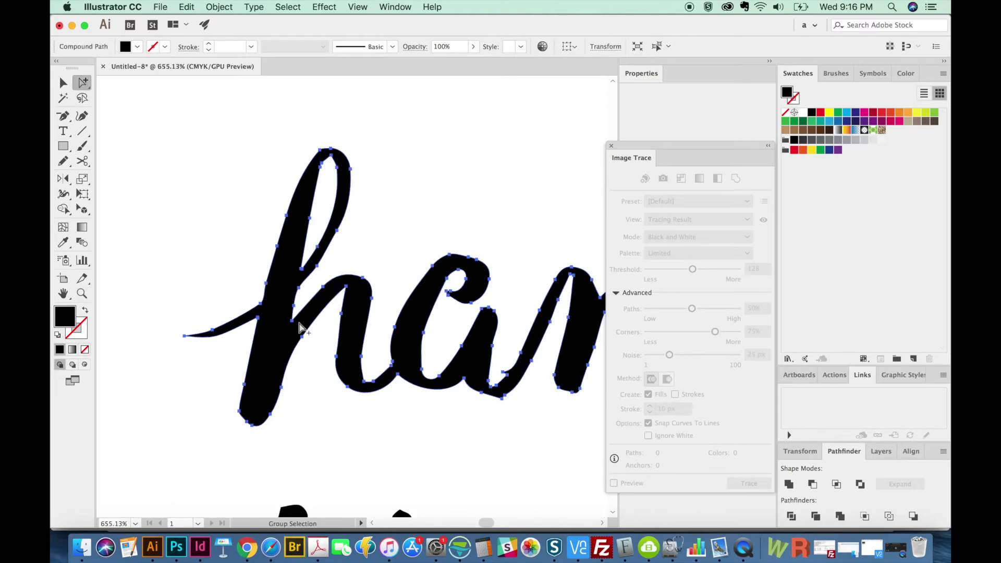
Choose the Pencil tool and review its fidelity and path-editing options.
{"action": "left_click", "coordinate": [63, 163]}
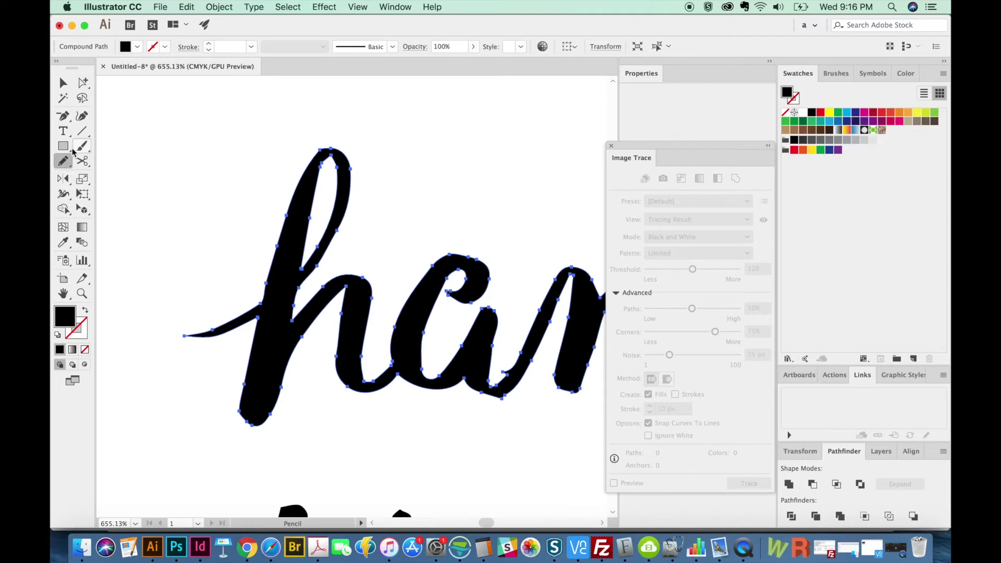
{"action": "left_click", "coordinate": [64, 163]}
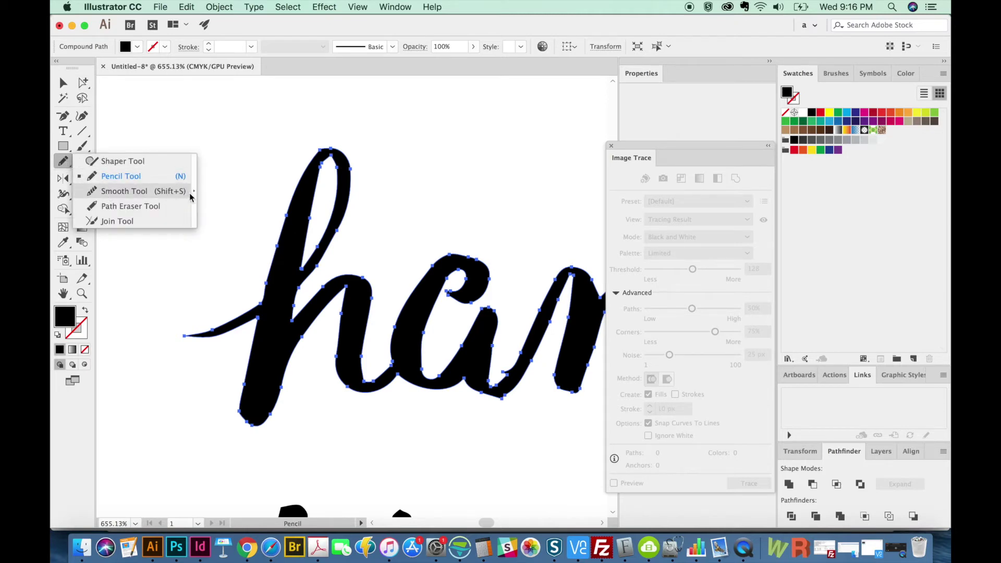
{"action": "left_click", "coordinate": [140, 177]}
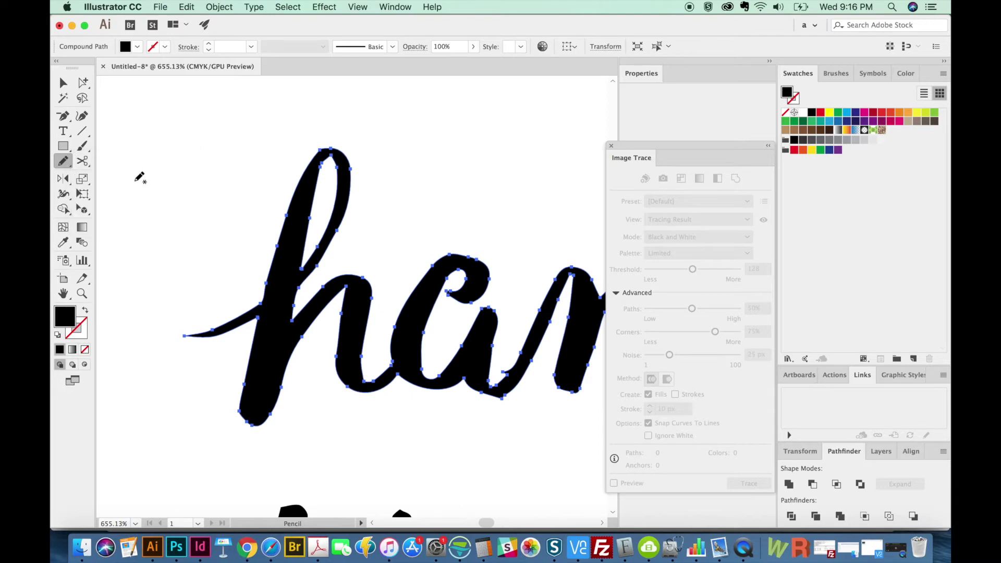
{"action": "double_click", "coordinate": [63, 164]}
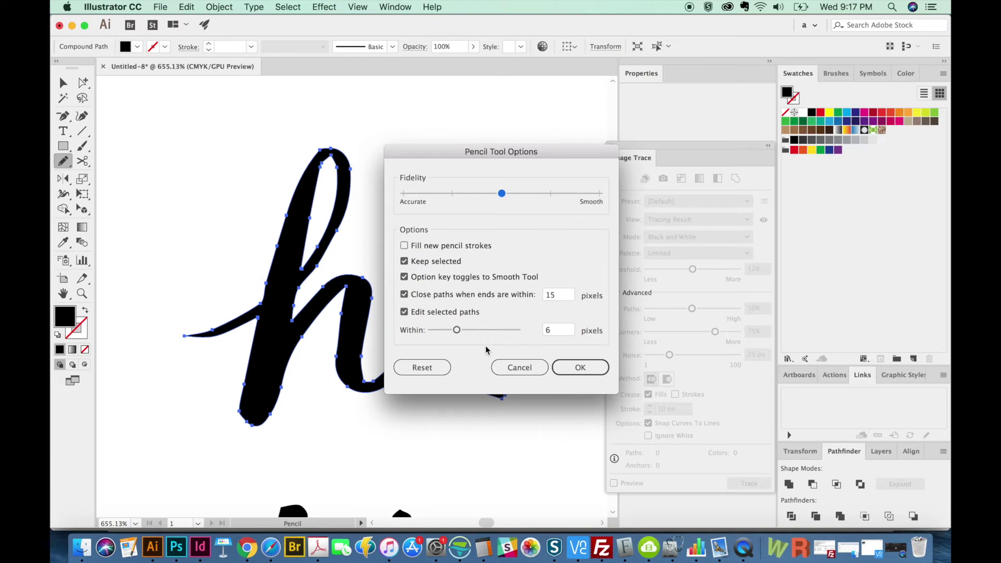
{"action": "left_click", "coordinate": [545, 368]}
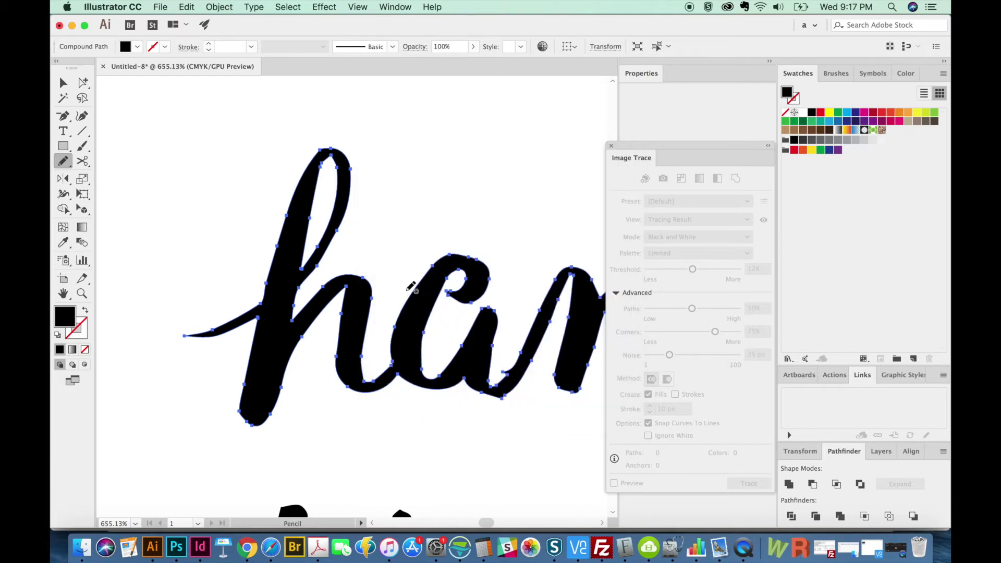
Smooth the outer and inner contours of the upper loop of the h in "hand" with the Pencil tool.
{"action": "left_click_drag", "start_coordinate": [321, 271], "coordinate": [346, 196]}
{"action": "mouse_move", "coordinate": [321, 155]}
{"action": "left_mouse_down"}
{"action": "mouse_move", "coordinate": [311, 159]}
{"action": "mouse_move", "coordinate": [269, 275]}
{"action": "left_mouse_up"}
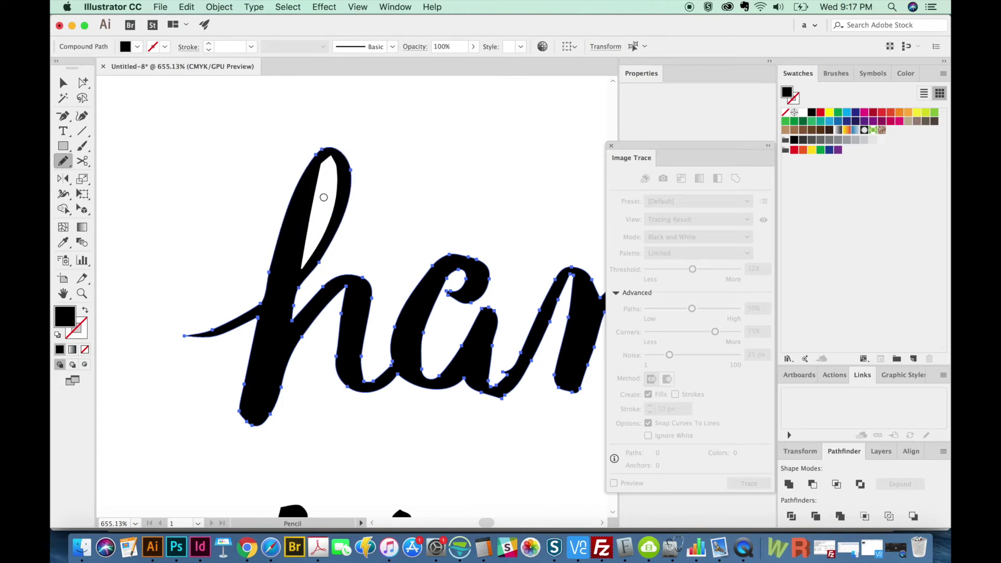
{"action": "key", "text": "a"}
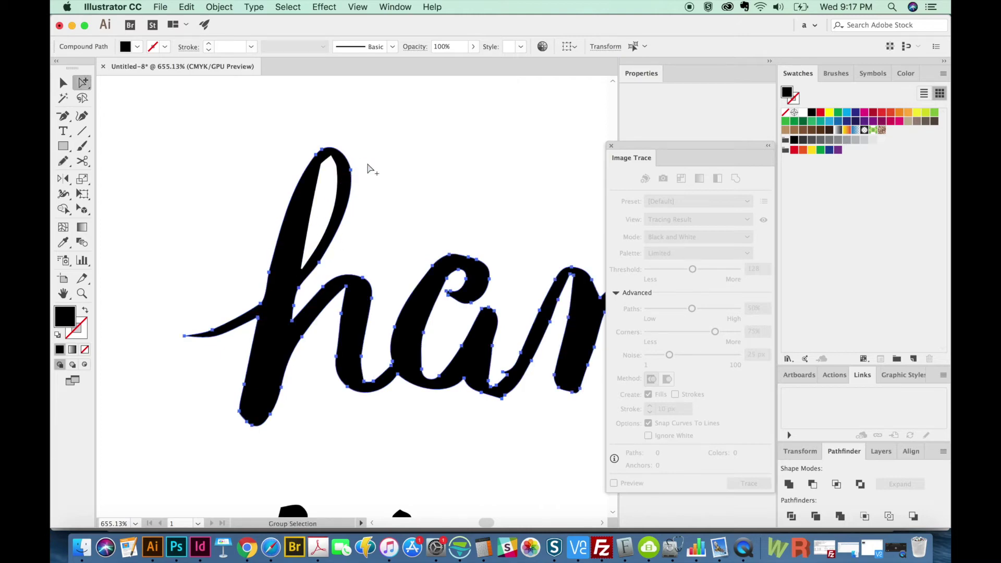
{"action": "left_click", "coordinate": [388, 181]}
{"action": "left_click", "coordinate": [351, 169]}
Redraw the thin entry stroke of the h into a clean taper with the Pencil tool, undoing unsatisfactory strokes.
{"action": "left_click_drag", "start_coordinate": [251, 304], "coordinate": [212, 322]}
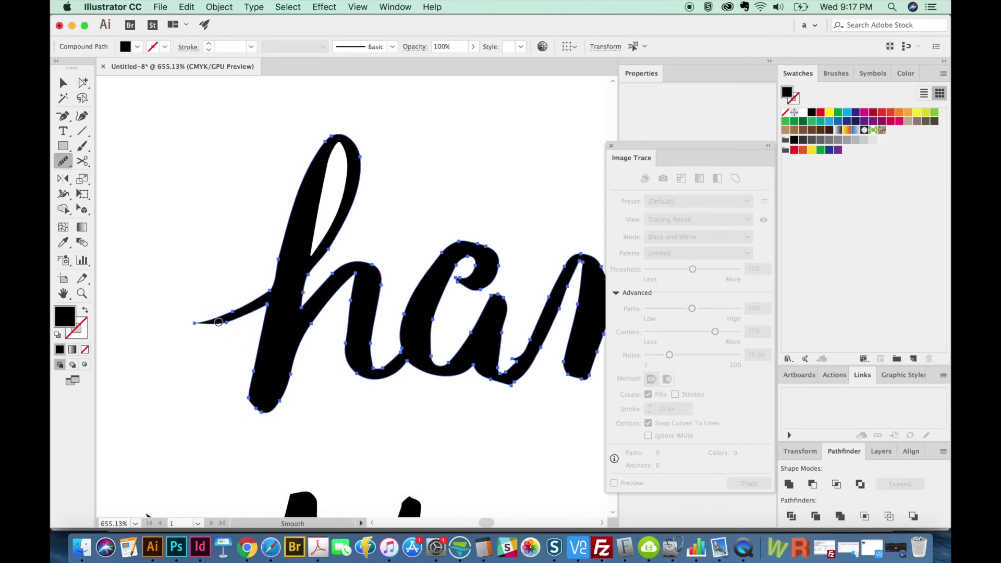
{"action": "key", "text": "n"}
{"action": "left_click_drag", "start_coordinate": [229, 322], "coordinate": [242, 325]}
{"action": "key", "text": "super+z"}
{"action": "left_click_drag", "start_coordinate": [238, 314], "coordinate": [243, 311]}
{"action": "key", "text": "super+z"}
{"action": "left_click_drag", "start_coordinate": [239, 313], "coordinate": [258, 308]}
Smooth the foot of the h's stem and the contours of its arch with the Smooth tool.
{"action": "key", "text": "alt"}
{"action": "mouse_move", "coordinate": [258, 376]}
{"action": "left_mouse_down"}
{"action": "mouse_move", "coordinate": [255, 403]}
{"action": "mouse_move", "coordinate": [290, 384]}
{"action": "mouse_move", "coordinate": [355, 278]}
{"action": "mouse_move", "coordinate": [347, 324]}
{"action": "mouse_move", "coordinate": [355, 372]}
{"action": "left_mouse_up"}
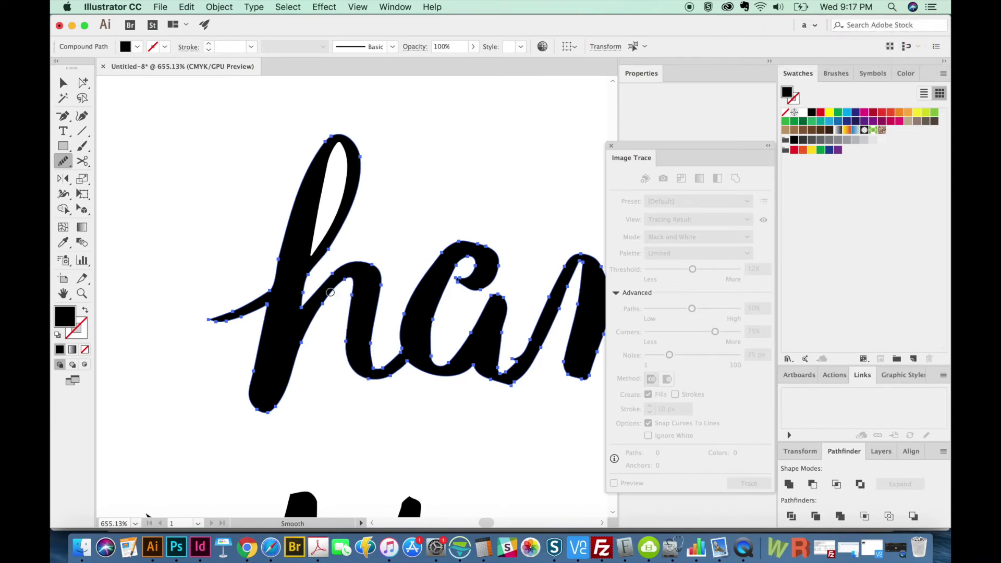
{"action": "mouse_move", "coordinate": [343, 265]}
{"action": "left_mouse_down"}
{"action": "mouse_move", "coordinate": [387, 293]}
{"action": "mouse_move", "coordinate": [370, 354]}
{"action": "mouse_move", "coordinate": [383, 380]}
{"action": "left_mouse_up"}
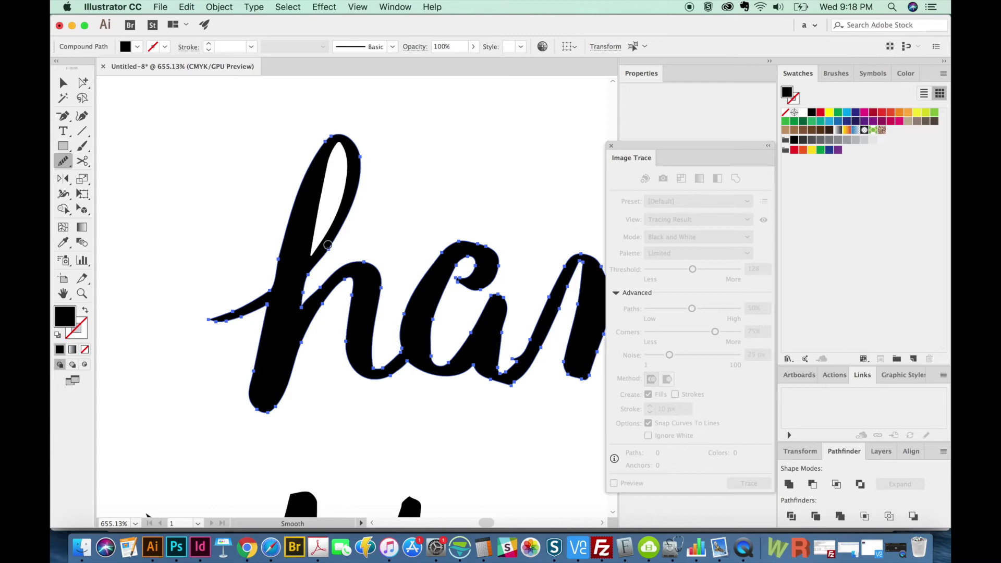
Smooth the outer and inner contours of the bowl of the a in "hand" with the Smooth tool.
{"action": "key", "text": "a"}
{"action": "left_click", "coordinate": [428, 295], "text": "alt"}
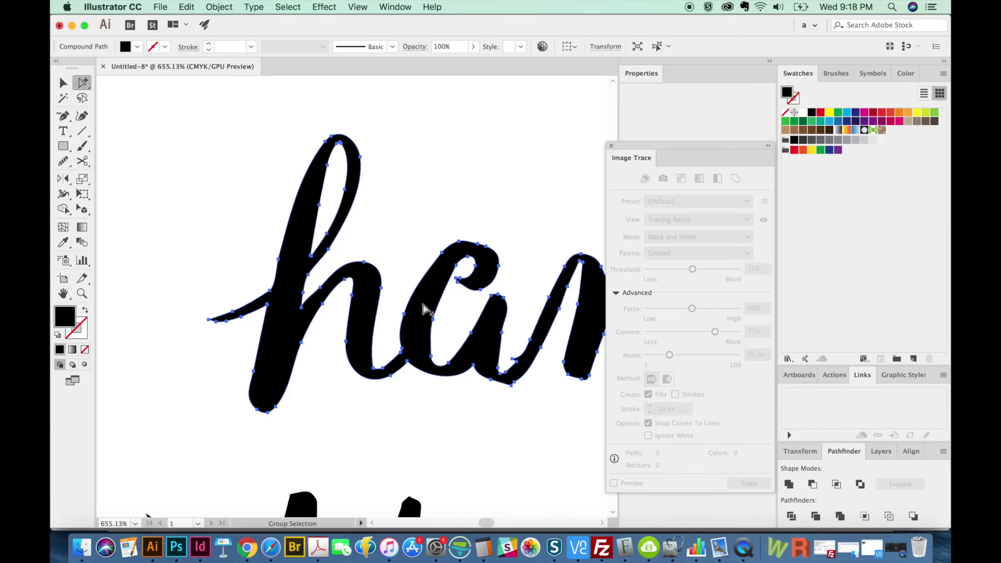
{"action": "mouse_move", "coordinate": [483, 244]}
{"action": "left_mouse_down"}
{"action": "mouse_move", "coordinate": [442, 252]}
{"action": "mouse_move", "coordinate": [404, 334]}
{"action": "left_mouse_up"}
{"action": "left_click_drag", "start_coordinate": [460, 266], "coordinate": [439, 340]}
{"action": "mouse_move", "coordinate": [457, 275]}
{"action": "left_mouse_down"}
{"action": "mouse_move", "coordinate": [432, 342]}
{"action": "mouse_move", "coordinate": [450, 360]}
{"action": "left_mouse_up"}
{"action": "mouse_move", "coordinate": [445, 321]}
{"action": "left_mouse_down"}
{"action": "mouse_move", "coordinate": [453, 358]}
{"action": "mouse_move", "coordinate": [461, 351]}
{"action": "left_mouse_up"}
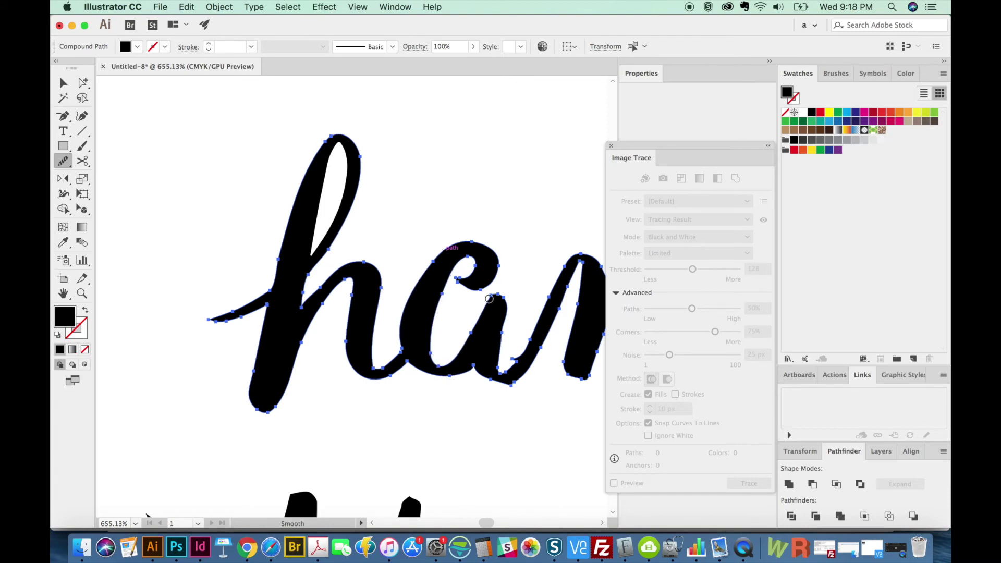
Redraw the curled tip of the a and smooth the stroke that connects it to the n.
{"action": "mouse_move", "coordinate": [488, 298]}
{"action": "left_mouse_down"}
{"action": "mouse_move", "coordinate": [464, 282]}
{"action": "mouse_move", "coordinate": [471, 275]}
{"action": "left_mouse_up"}
{"action": "key", "text": "n"}
{"action": "left_click_drag", "start_coordinate": [461, 285], "coordinate": [474, 269]}
{"action": "scroll", "coordinate": [529, 322], "scroll_direction": "right", "scroll_amount": 3}
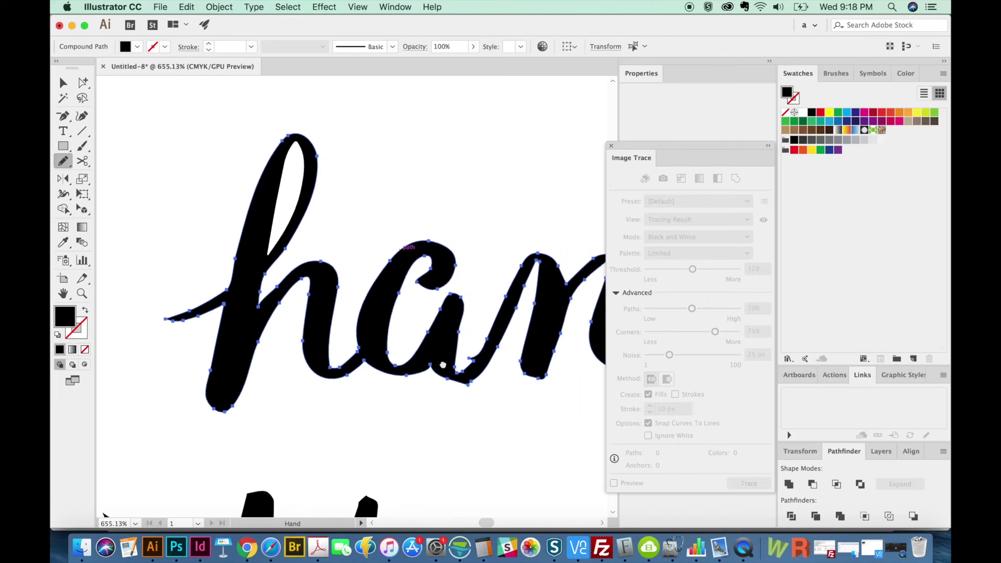
{"action": "key", "text": "alt"}
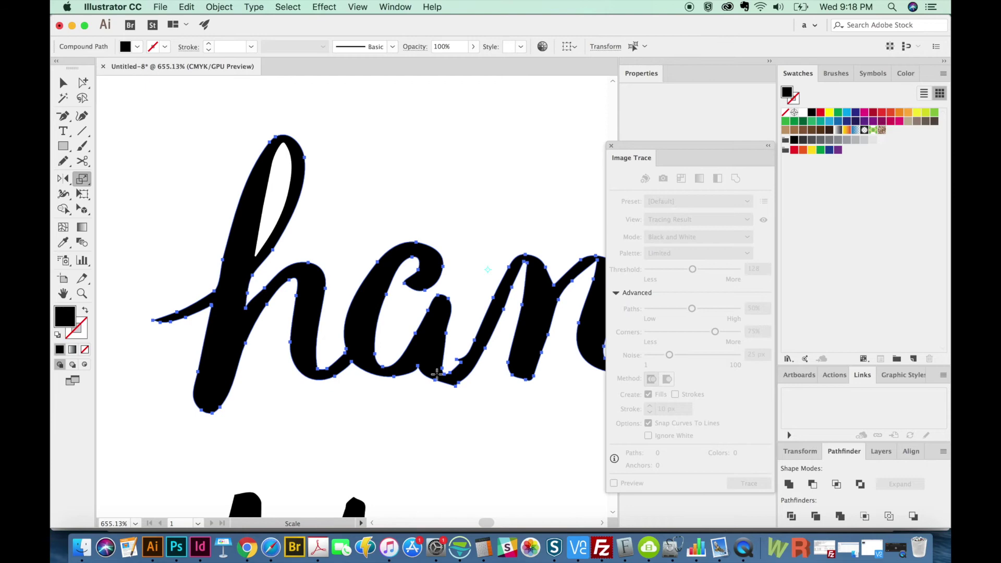
{"action": "left_click_drag", "start_coordinate": [431, 381], "coordinate": [472, 352]}
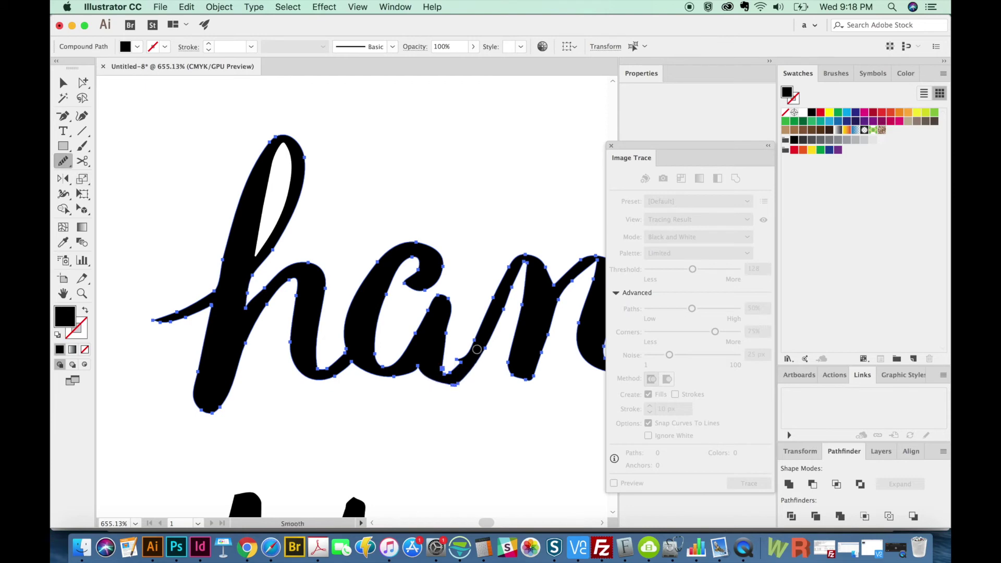
Round off the lower end of the counter in the d's bowl with the Pencil tool and smooth its contour.
{"action": "scroll", "coordinate": [472, 352], "scroll_direction": "right", "scroll_amount": 8}
{"action": "scroll", "coordinate": [472, 352], "scroll_direction": "up", "scroll_amount": 1}
{"action": "key", "text": "a"}
{"action": "left_click", "coordinate": [499, 396]}
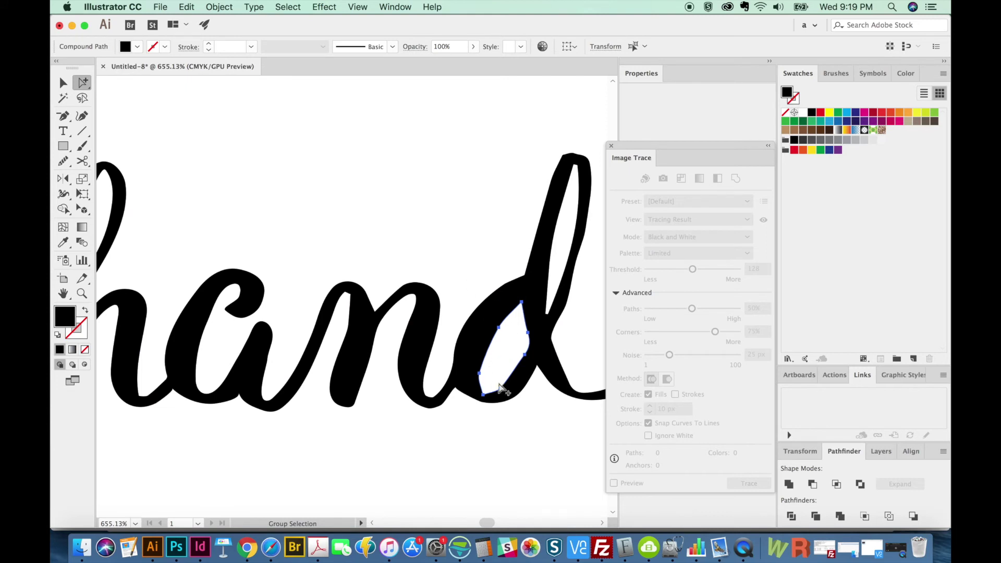
{"action": "key", "text": "n"}
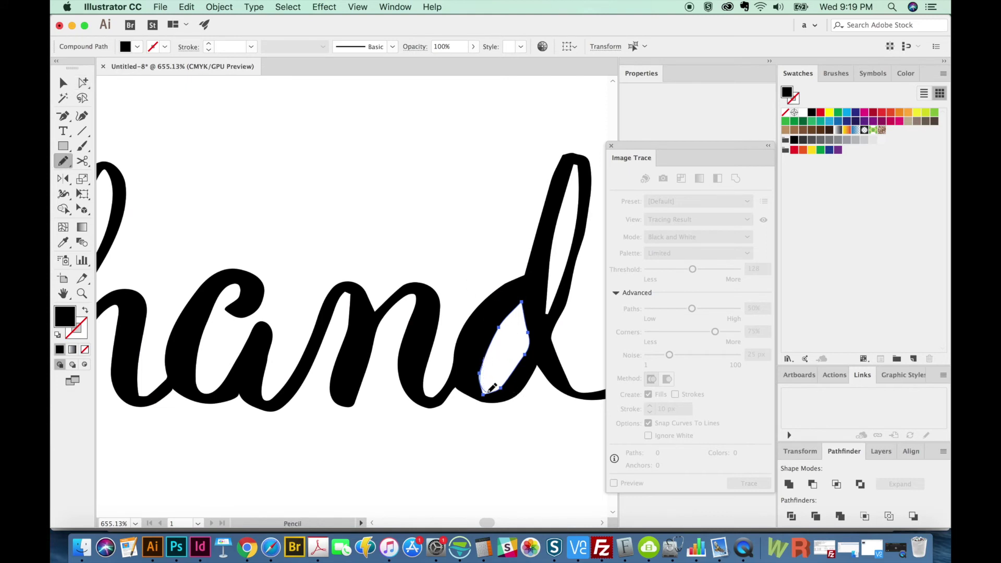
{"action": "left_click_drag", "start_coordinate": [498, 390], "coordinate": [480, 367]}
{"action": "scroll", "coordinate": [549, 275], "scroll_direction": "right", "scroll_amount": 5}
{"action": "scroll", "coordinate": [549, 275], "scroll_direction": "up", "scroll_amount": 2}
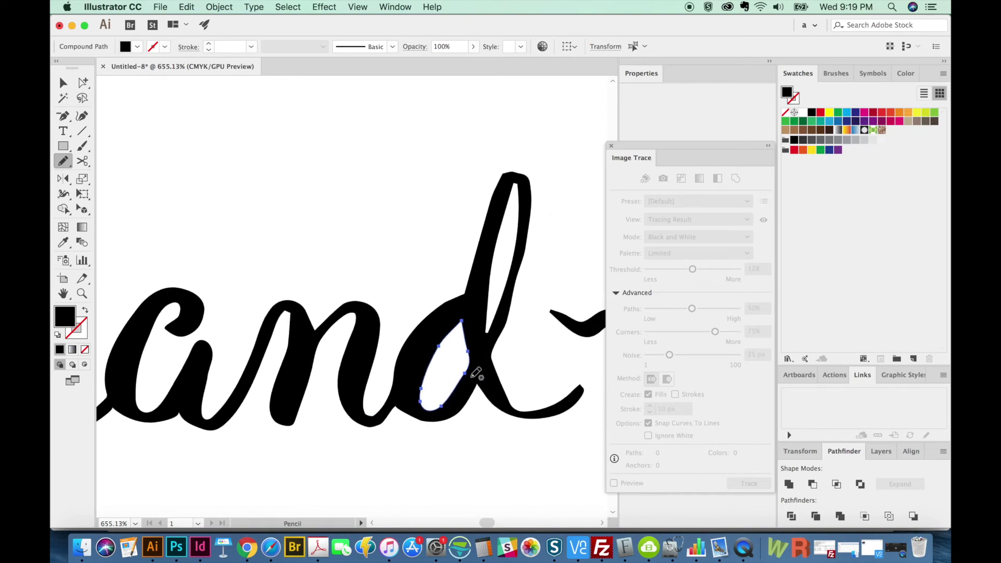
{"action": "key", "text": "alt"}
{"action": "left_click_drag", "start_coordinate": [434, 378], "coordinate": [436, 392]}
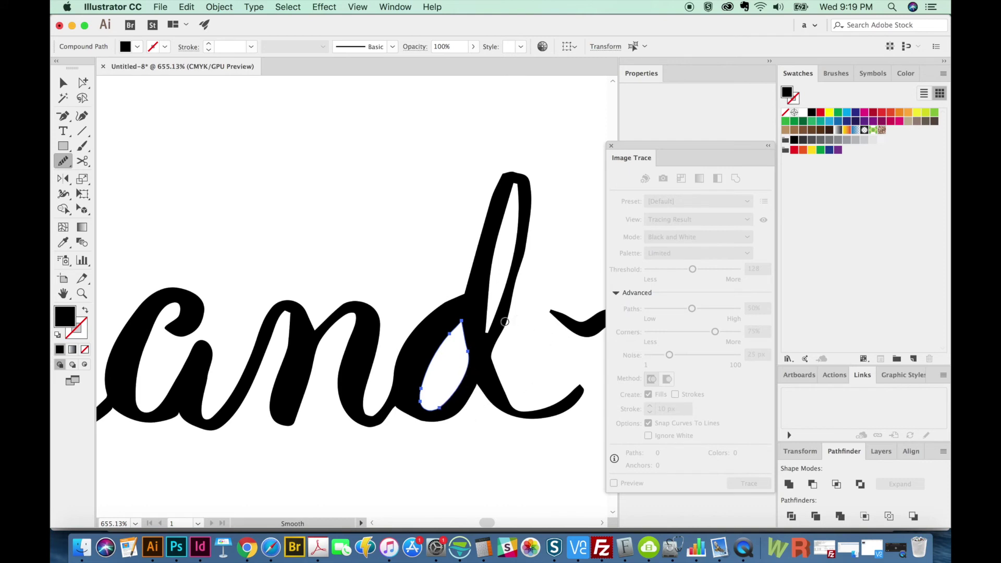
Select the inner contour of the d's tall ascender loop in "hand".
{"action": "left_click_drag", "start_coordinate": [531, 330], "coordinate": [536, 354]}
{"action": "left_click", "coordinate": [498, 282], "text": "super"}
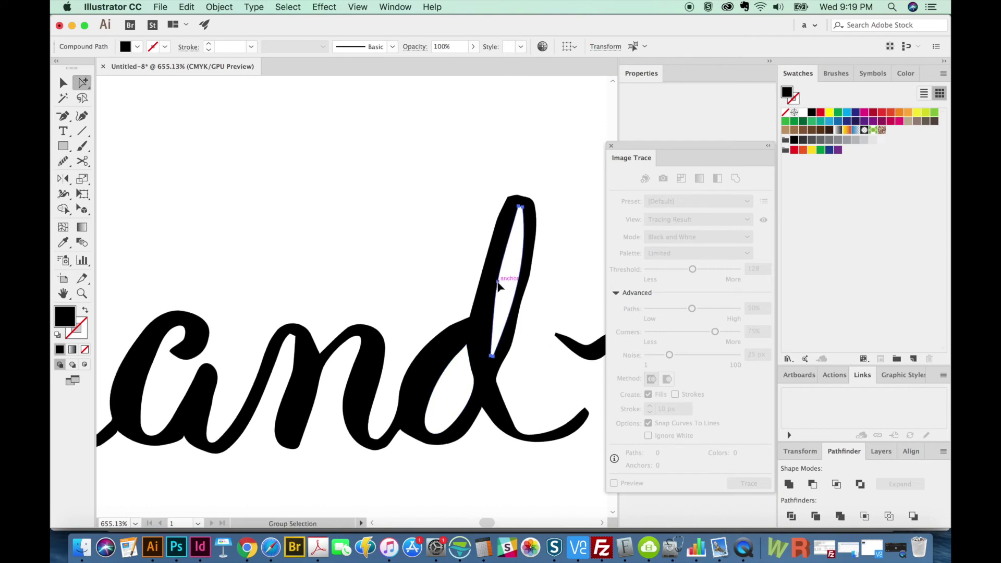
{"action": "left_click", "coordinate": [536, 293]}
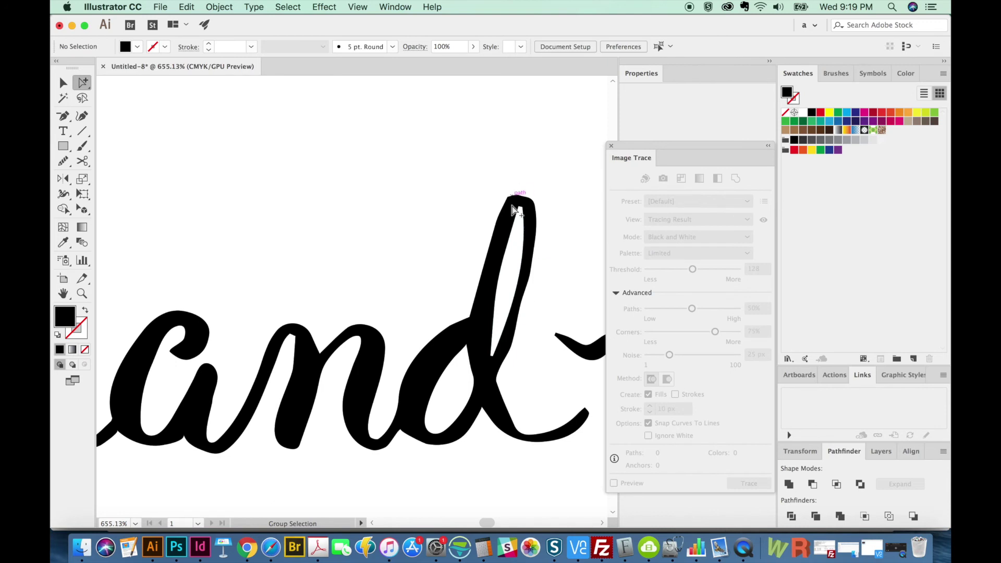
{"action": "key", "text": "space"}
{"action": "left_click_drag", "start_coordinate": [533, 276], "coordinate": [498, 283]}
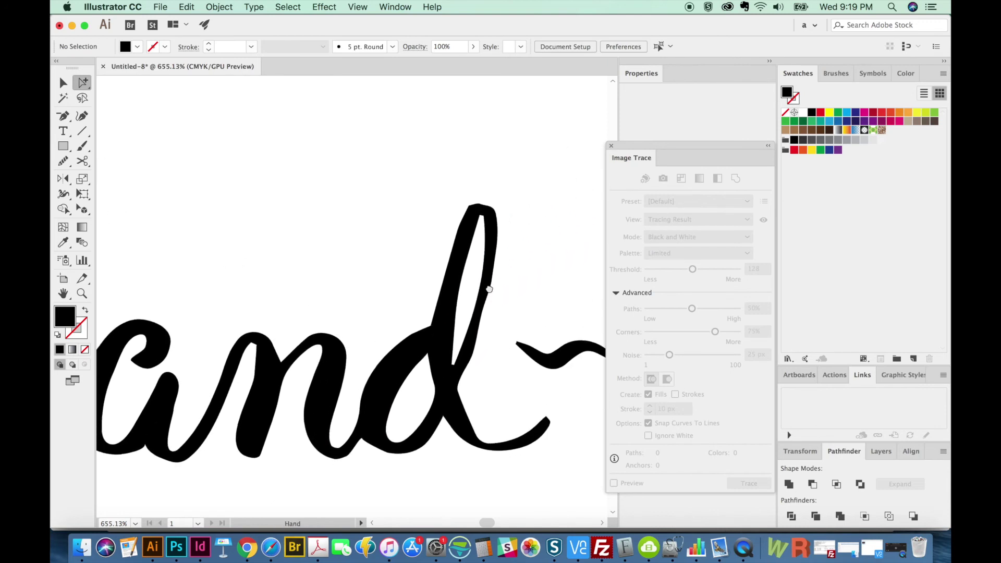
{"action": "left_click", "coordinate": [463, 300]}
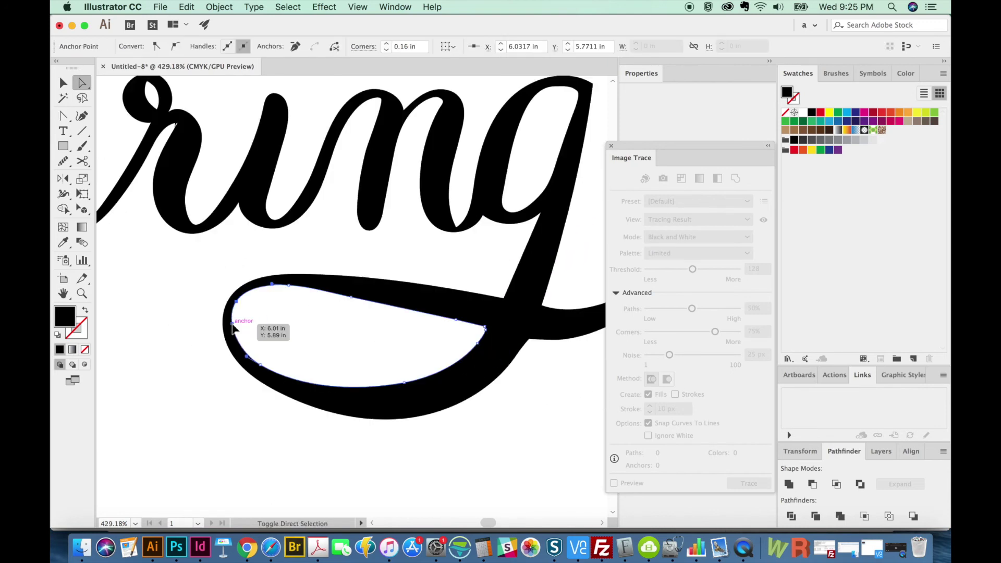
Move the far-left anchor of the counter in the g's descender loop slightly inward and try repositioning the anchor at its pointed right corner.
{"action": "left_click_drag", "start_coordinate": [235, 327], "coordinate": [237, 324]}
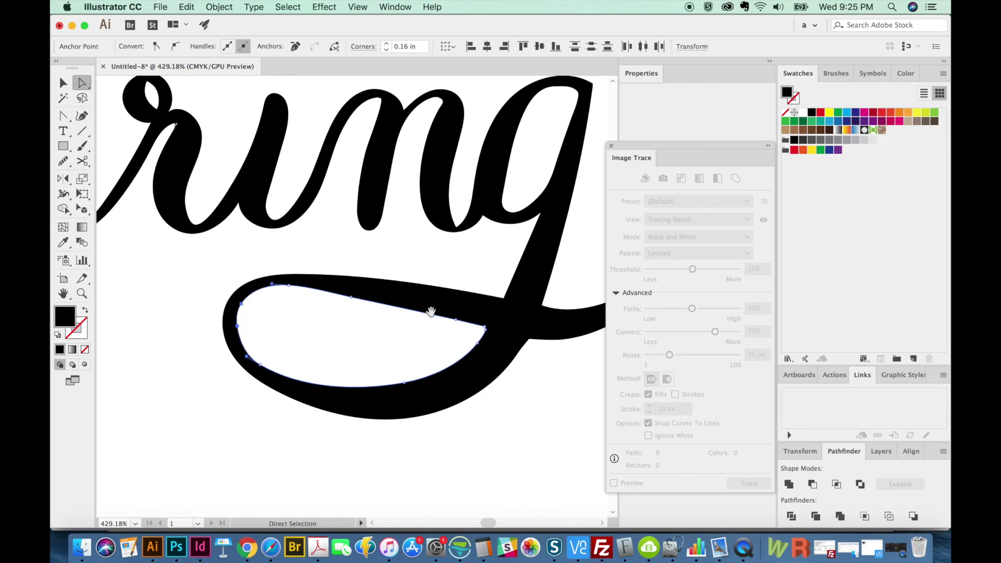
{"action": "key", "text": "space"}
{"action": "left_click_drag", "start_coordinate": [478, 338], "coordinate": [442, 369]}
{"action": "key", "text": "super+space"}
{"action": "left_click_drag", "start_coordinate": [495, 303], "coordinate": [398, 427]}
{"action": "left_click_drag", "start_coordinate": [358, 285], "coordinate": [369, 278]}
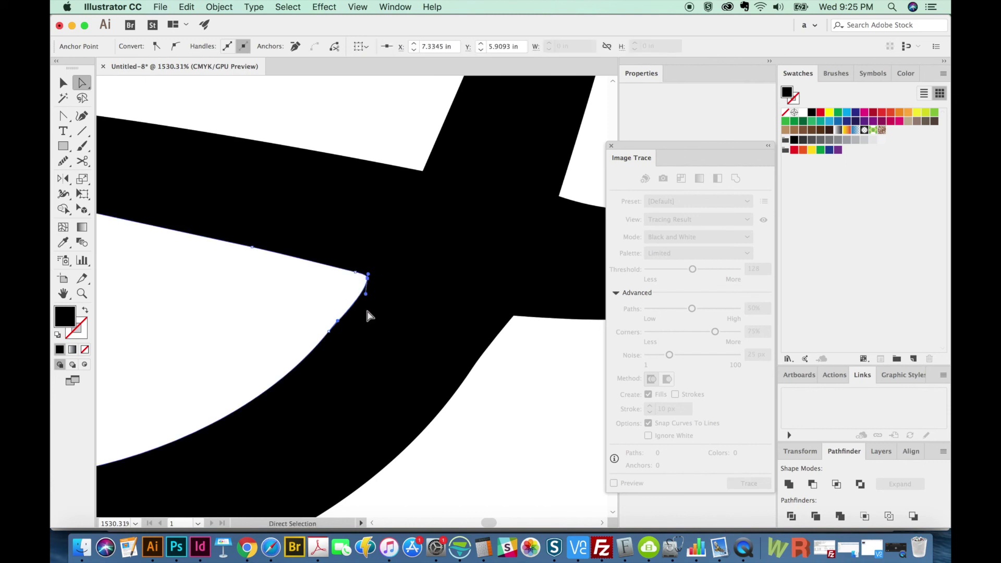
{"action": "key", "text": "super+z"}
{"action": "key", "text": "super+shift+z"}
{"action": "key", "text": "super+z"}
{"action": "key", "text": "super+shift+a"}
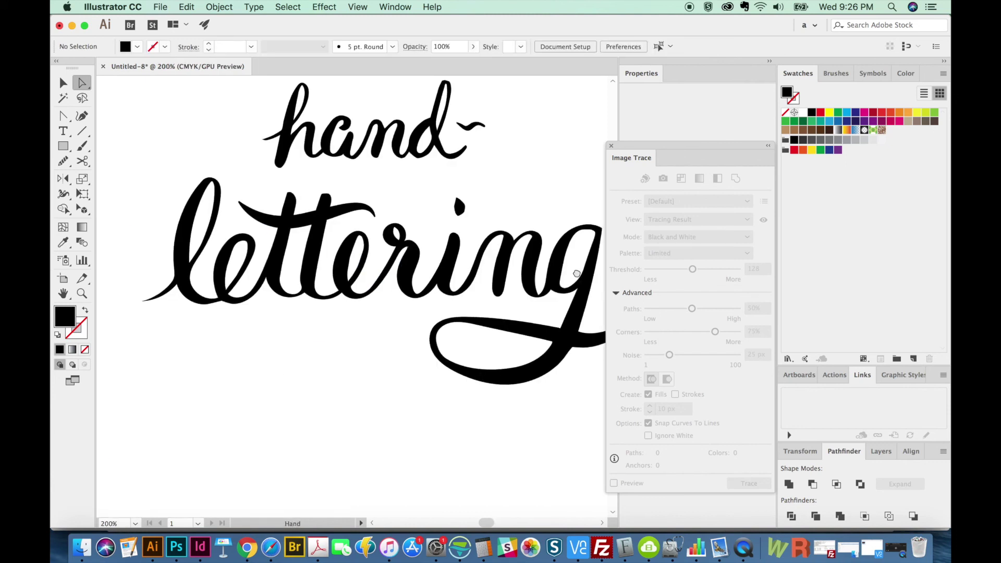
Fill all the letters of "hand-" with bright blue and scale the word up above "lettering".
{"action": "left_click_drag", "start_coordinate": [576, 274], "coordinate": [527, 308]}
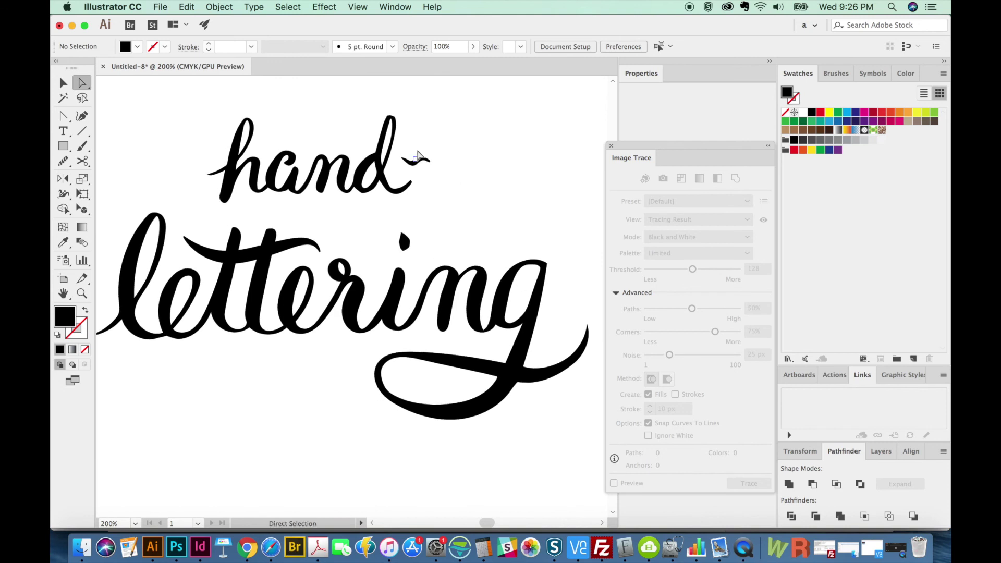
{"action": "left_click_drag", "start_coordinate": [393, 150], "coordinate": [221, 207]}
{"action": "left_click", "coordinate": [847, 114]}
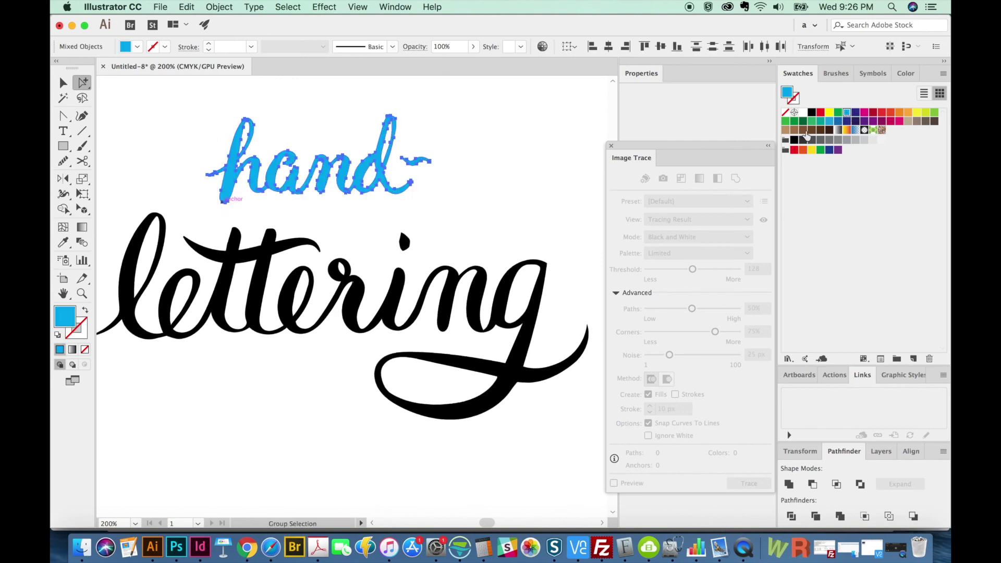
{"action": "key", "text": "v"}
{"action": "left_click_drag", "start_coordinate": [441, 202], "coordinate": [498, 230]}
Try to rotate "hand-" slightly clockwise with the Free Transform tool.
{"action": "key", "text": "e"}
{"action": "left_click_drag", "start_coordinate": [529, 156], "coordinate": [532, 169]}
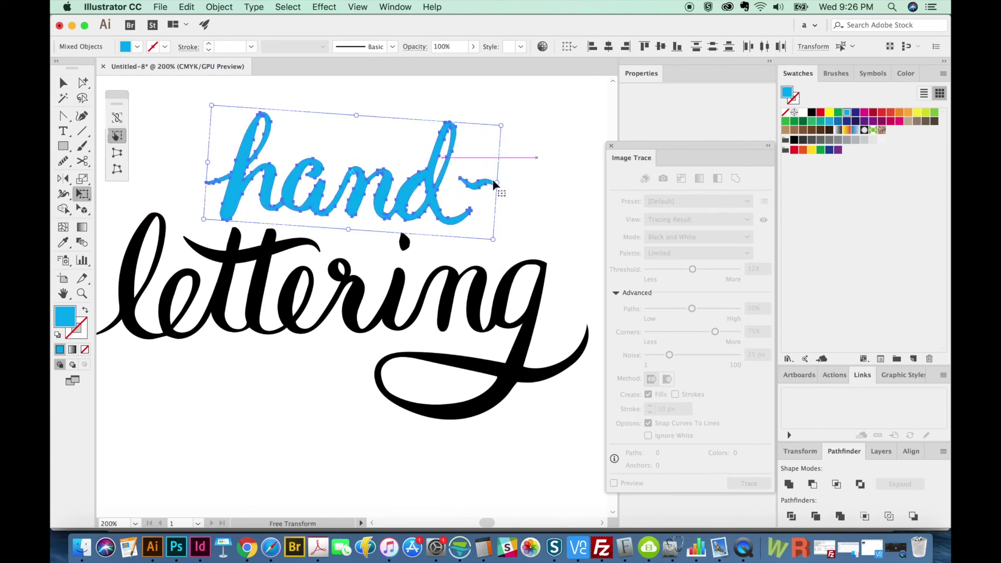
{"action": "key", "text": "v"}
{"action": "left_click_drag", "start_coordinate": [390, 374], "coordinate": [425, 377]}
{"action": "key", "text": "super+z"}
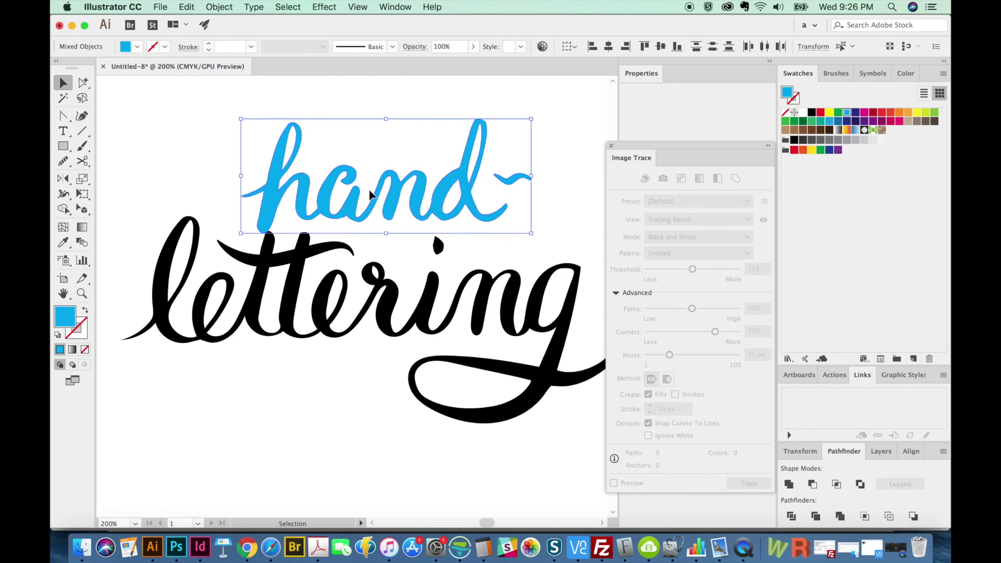
Shear "hand-" slightly to the right with the Shear tool, using a reference point at the foot of the h.
{"action": "key", "text": "shift+s"}
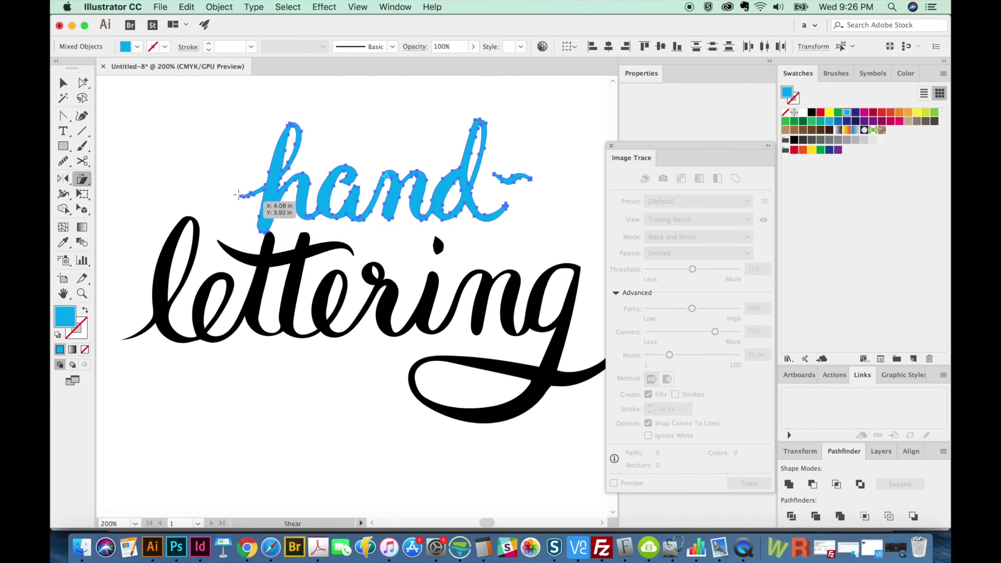
{"action": "left_click", "coordinate": [83, 179]}
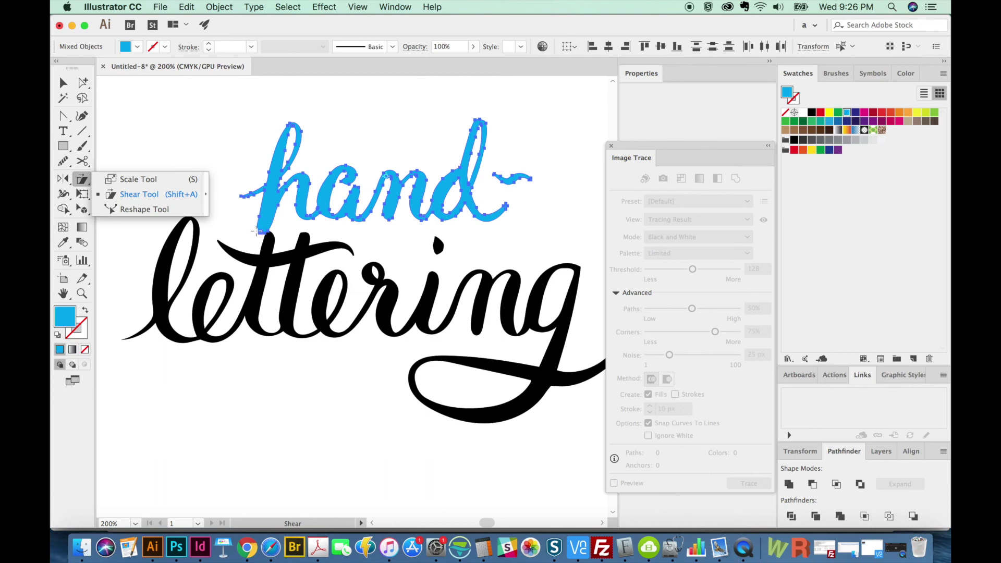
{"action": "left_click", "coordinate": [253, 230]}
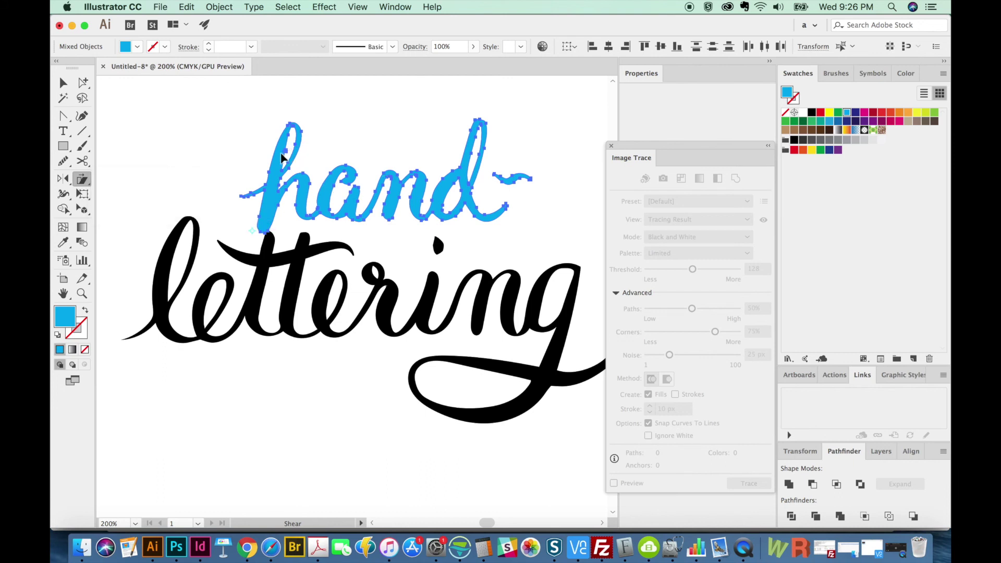
{"action": "left_click_drag", "start_coordinate": [282, 158], "coordinate": [294, 156]}
{"action": "left_click_drag", "start_coordinate": [470, 129], "coordinate": [461, 130]}
Rotate "hand-" slightly clockwise and nudge it up, clear of "lettering".
{"action": "key", "text": "e"}
{"action": "left_click_drag", "start_coordinate": [536, 178], "coordinate": [530, 192]}
{"action": "key", "text": "v"}
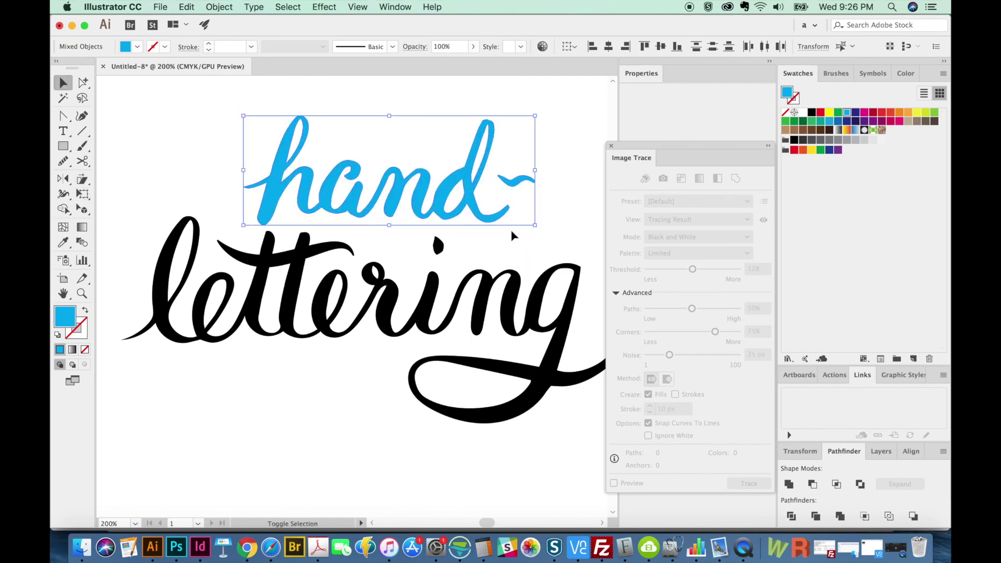
{"action": "key", "text": "Up"}
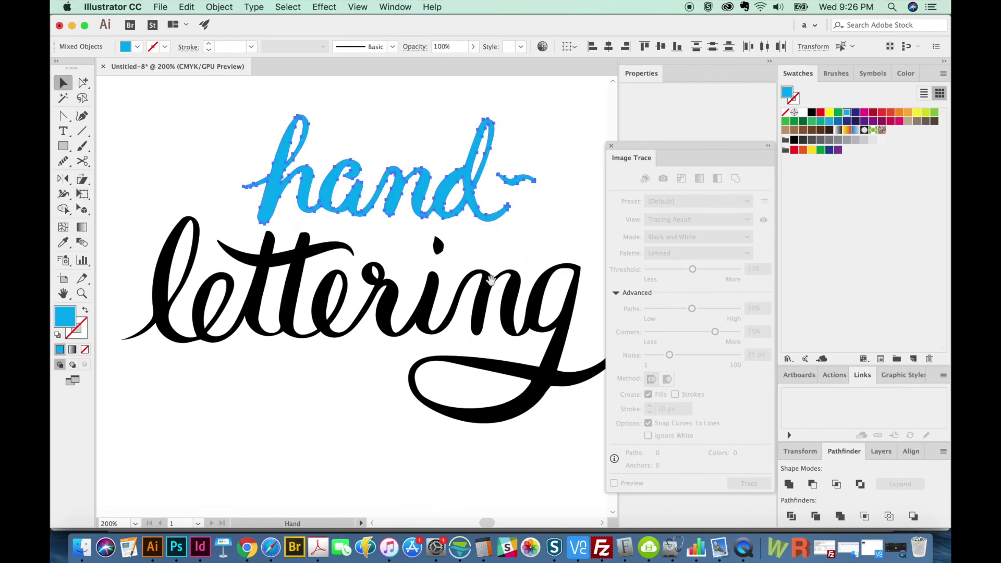
Select the whole lettering group and clear the selection.
{"action": "scroll", "coordinate": [512, 236], "scroll_direction": "down", "scroll_amount": 3}
{"action": "left_click", "coordinate": [495, 385]}
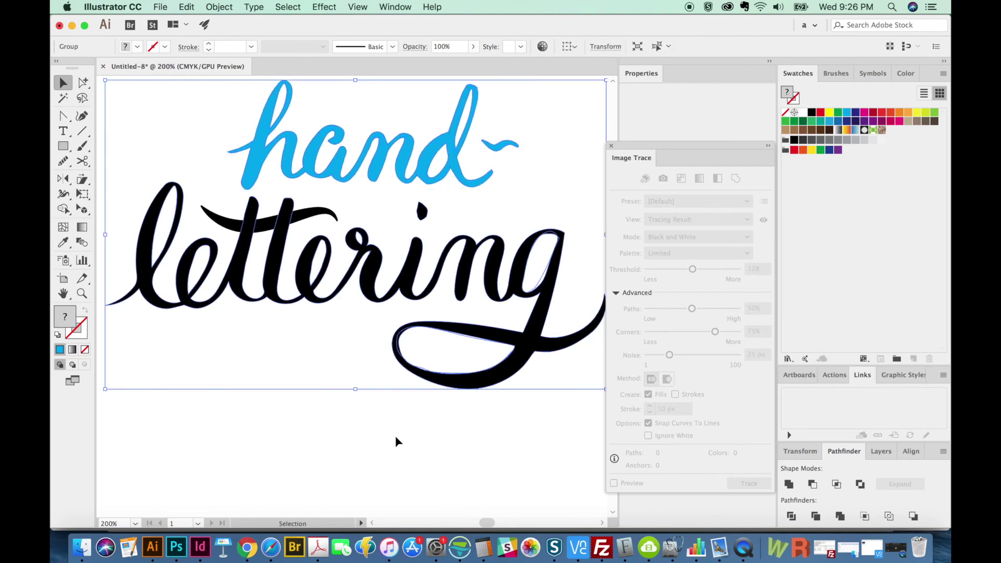
{"action": "left_click_drag", "start_coordinate": [417, 422], "coordinate": [409, 440]}
{"action": "left_click", "coordinate": [403, 356]}
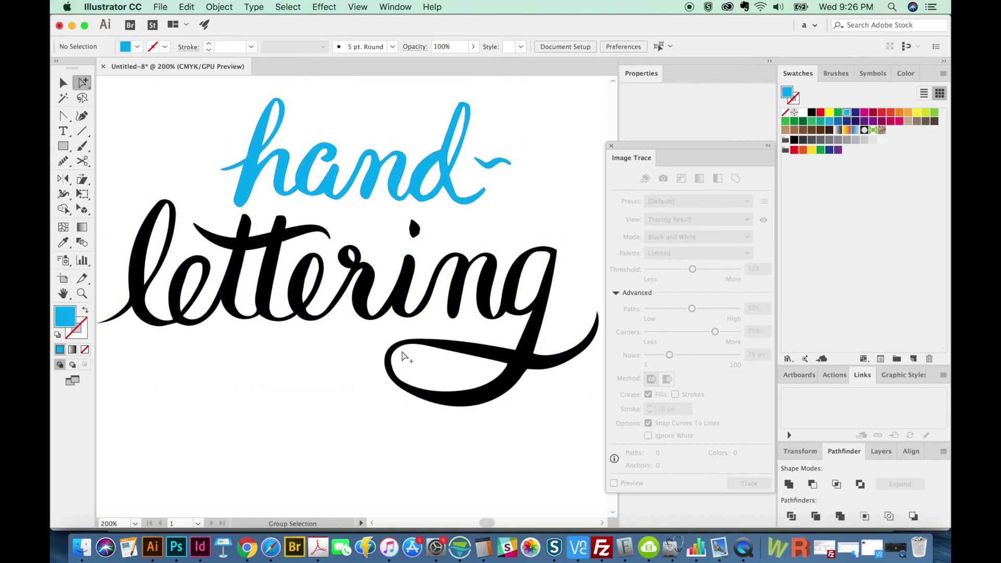